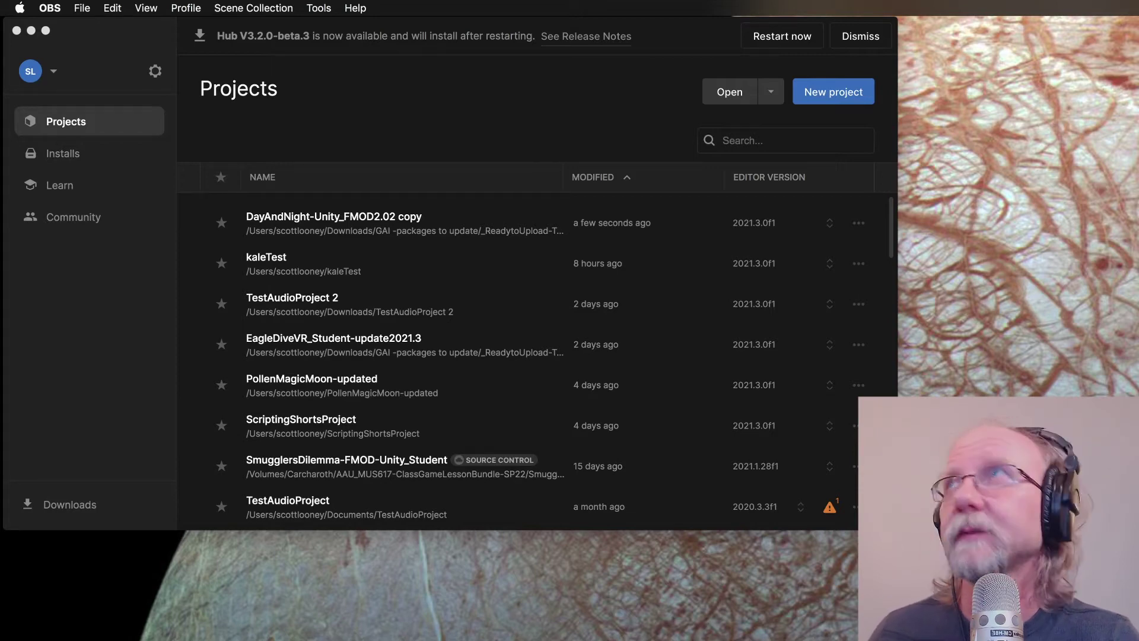
Open the DayAndNight-Unity_FMOD2.02 copy project from Unity Hub and ignore the Safe Mode prompt
left_click(292, 217)
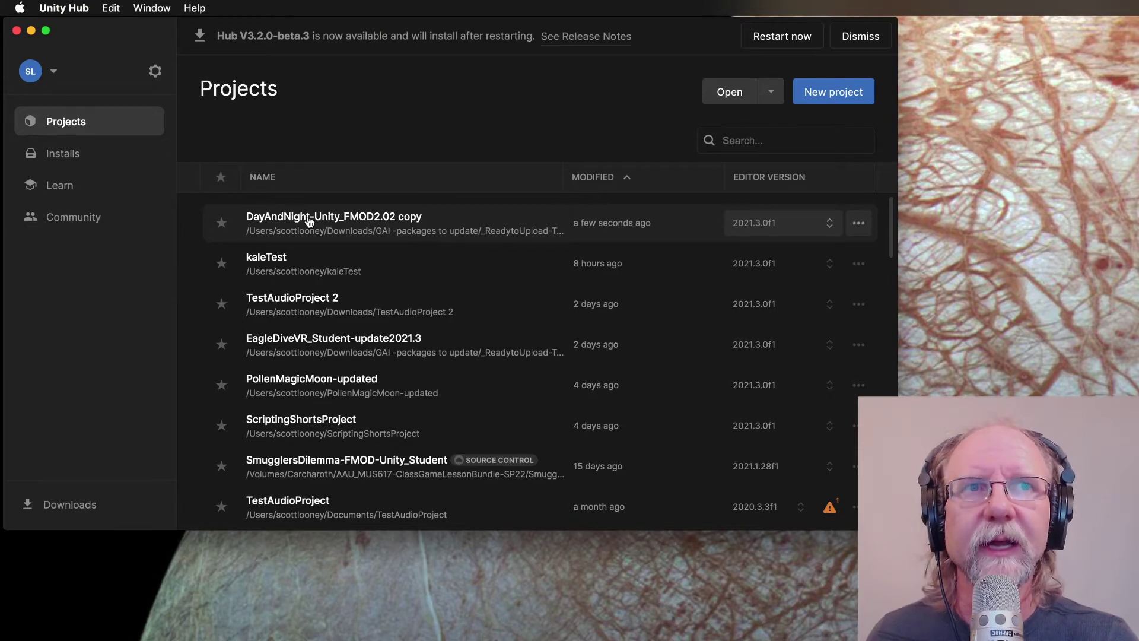
left_click(308, 222)
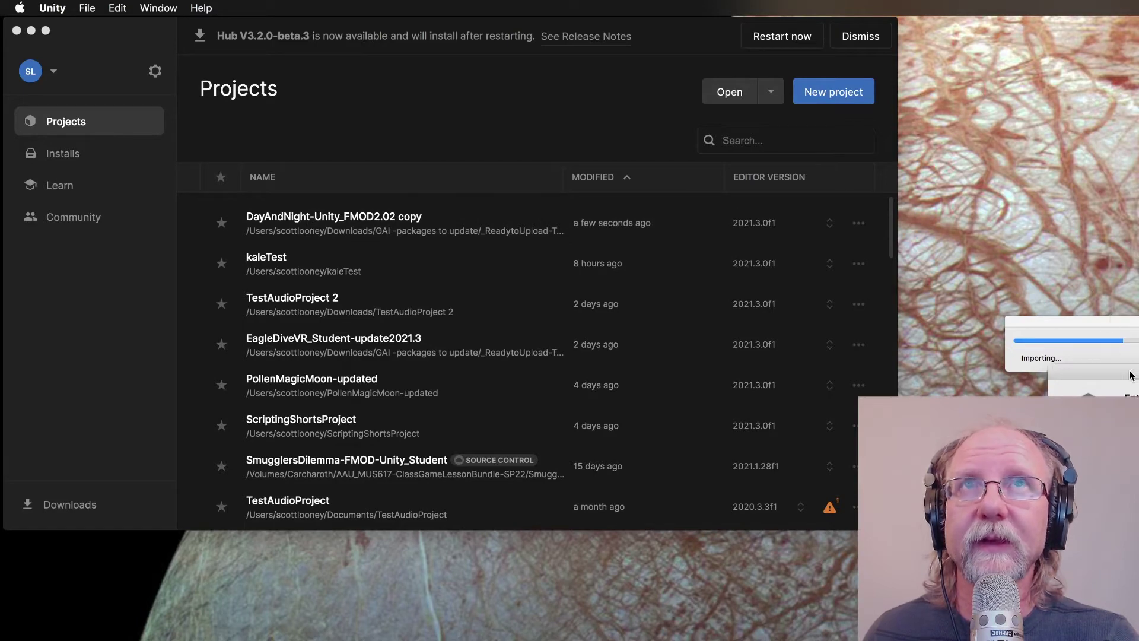
left_click_drag(622, 321, 505, 259)
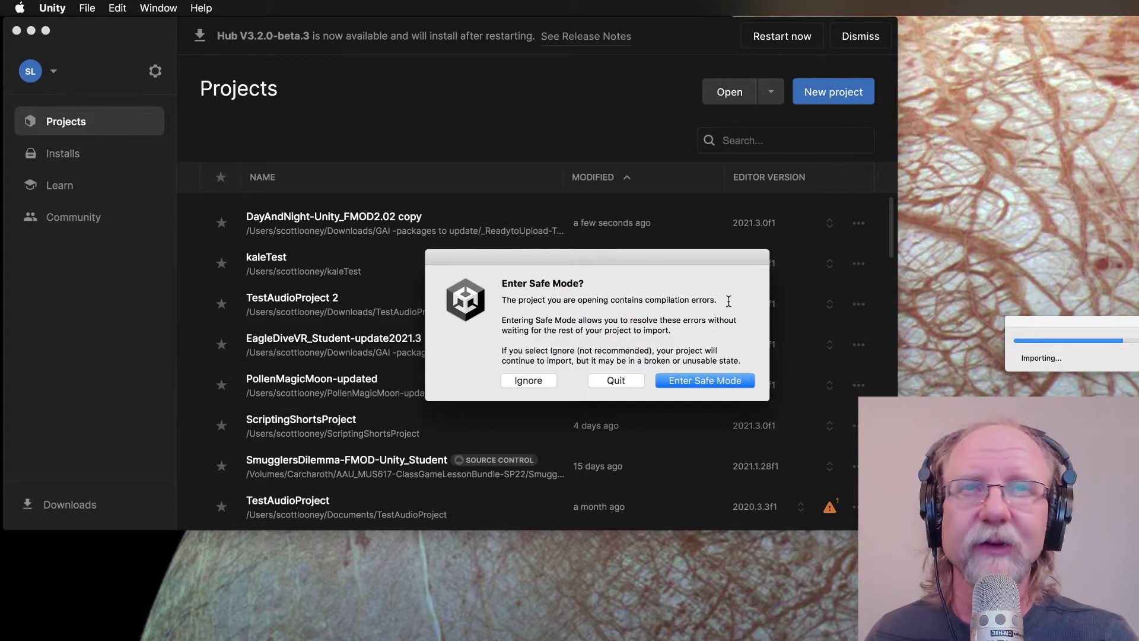
left_click(529, 381)
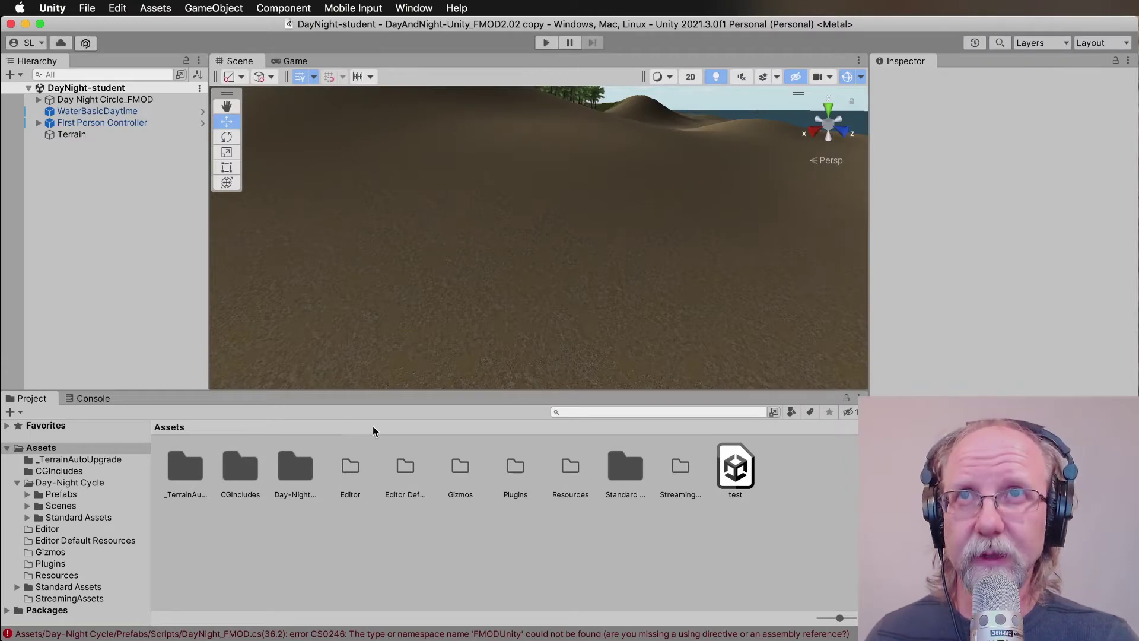
Try Play mode, select Terrain, and show the three FMOD CS0246 errors in the Console
left_click(546, 43)
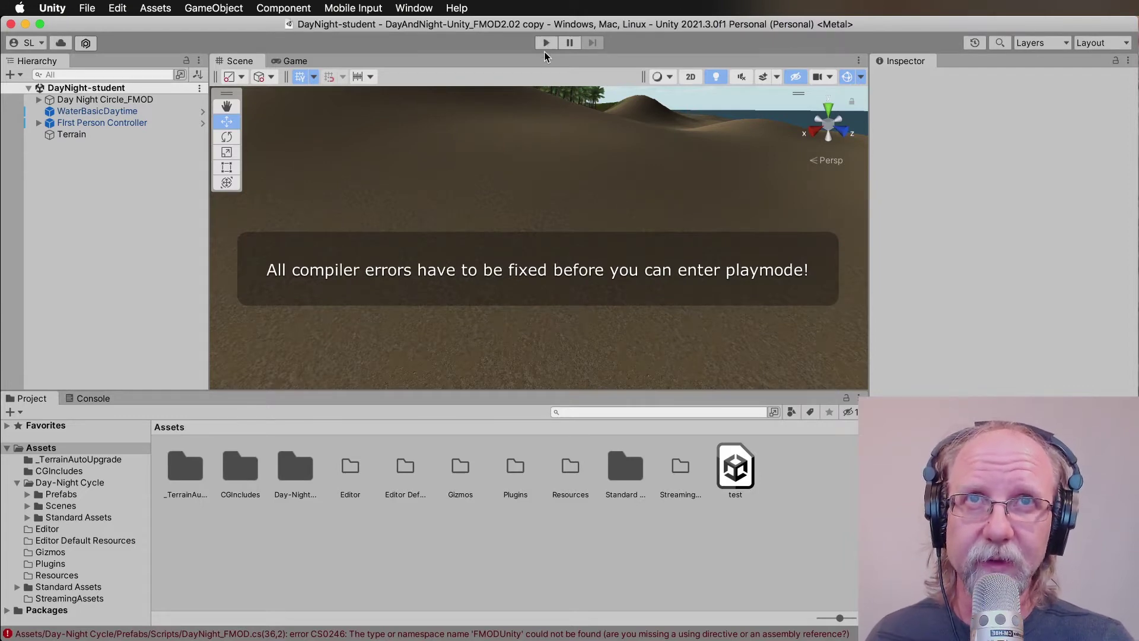
left_click(490, 173)
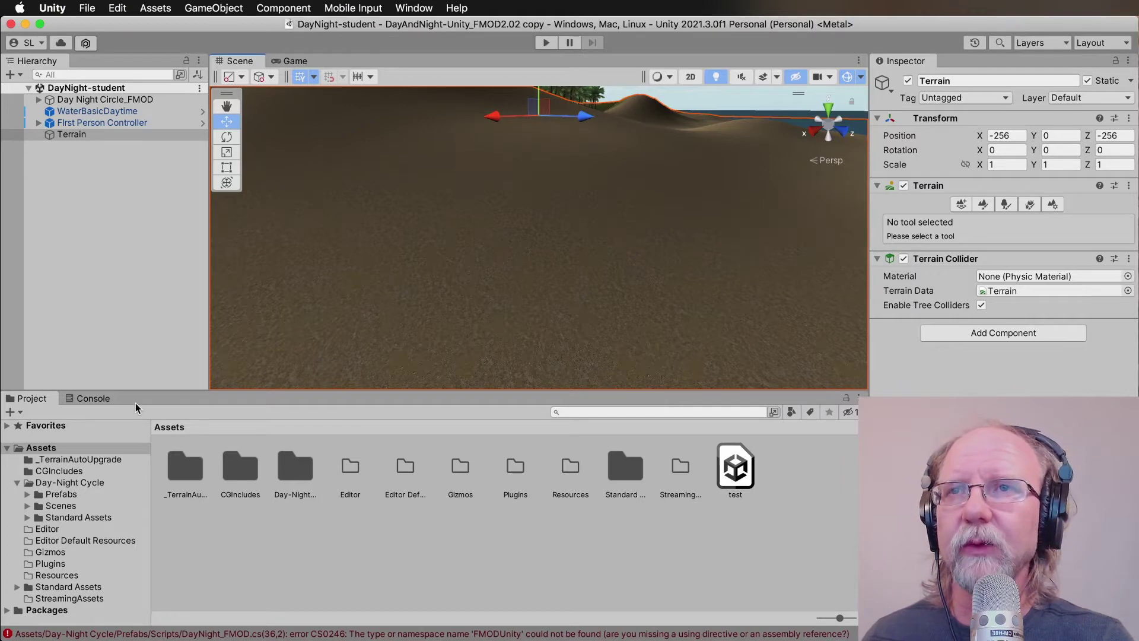
left_click(95, 400)
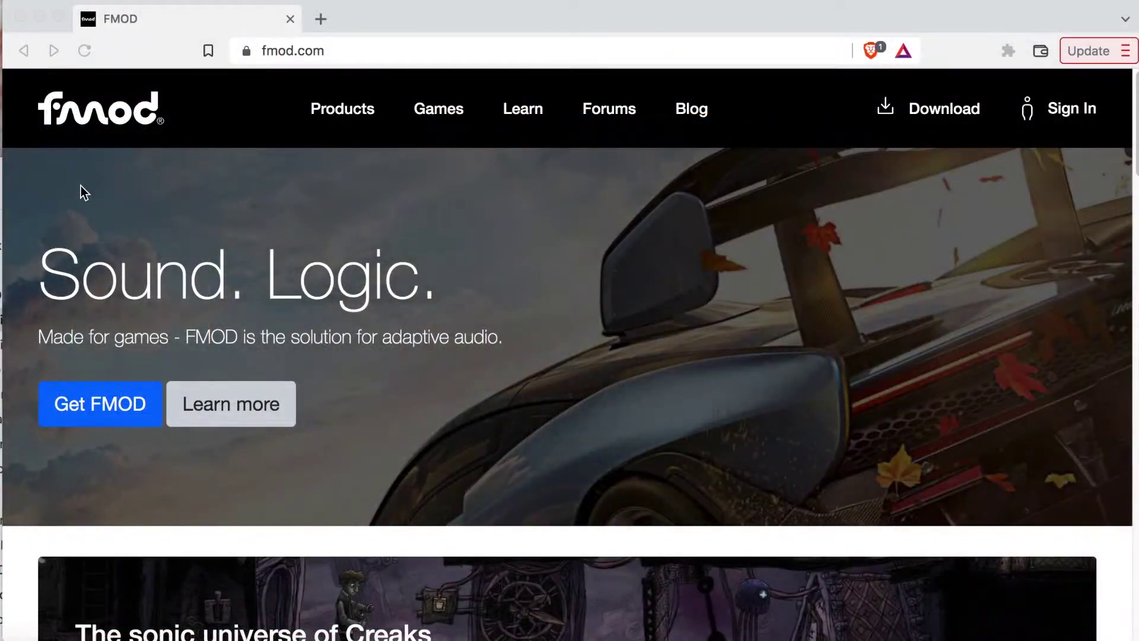
Sign in to fmod.com with the saved account login and go to the Download FMOD page
left_click(348, 50)
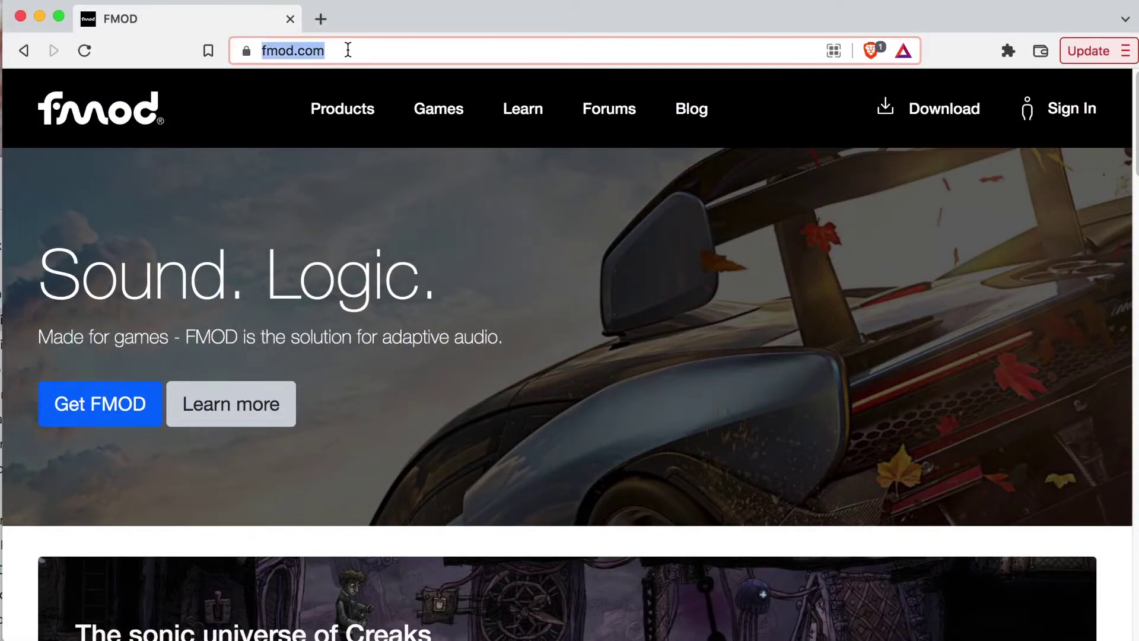
left_click(347, 50)
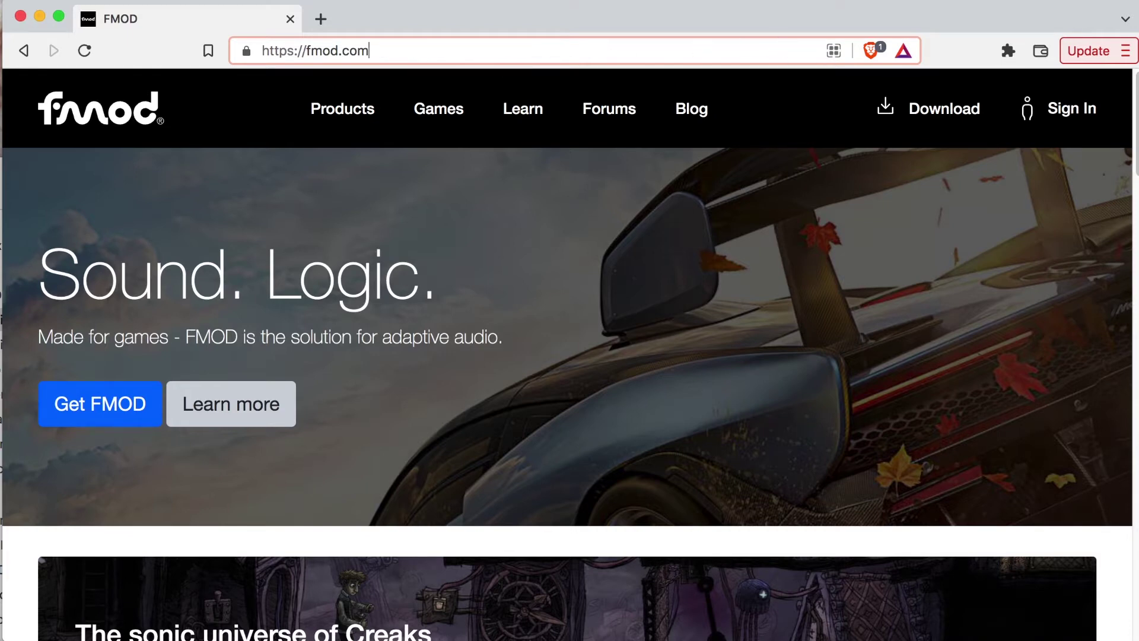
left_click(1068, 113)
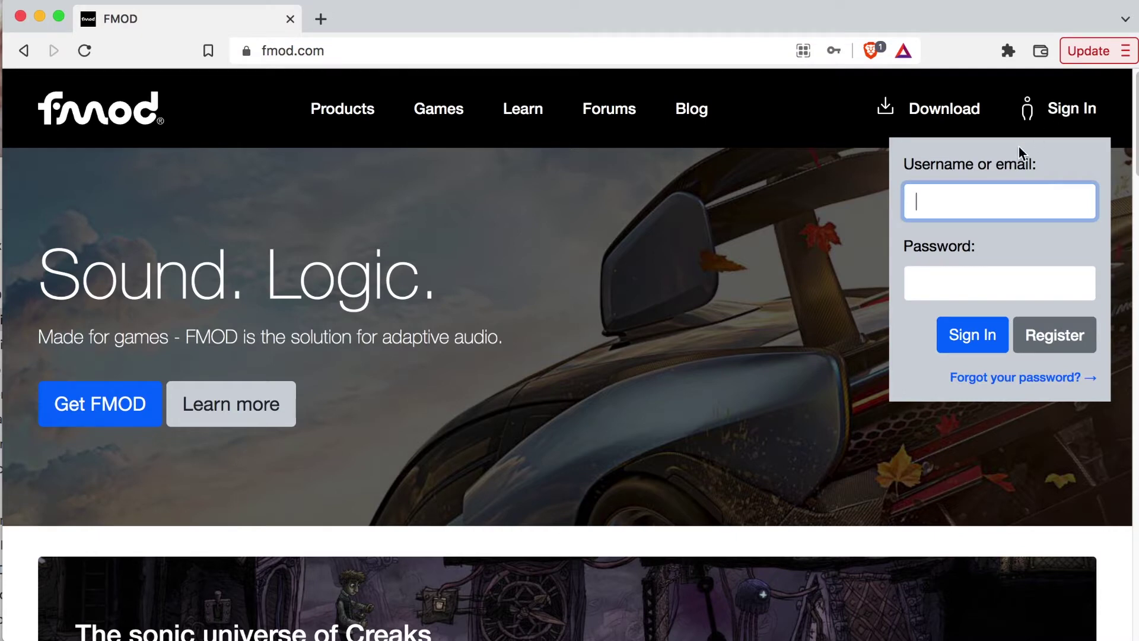
left_click(967, 200)
left_click(961, 246)
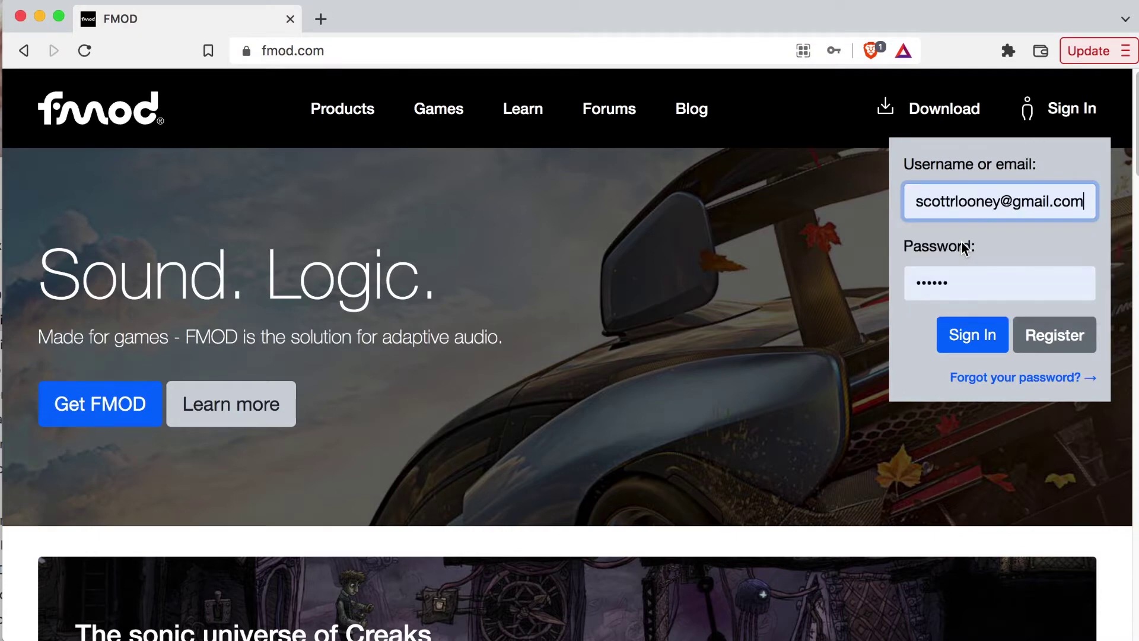
left_click(972, 337)
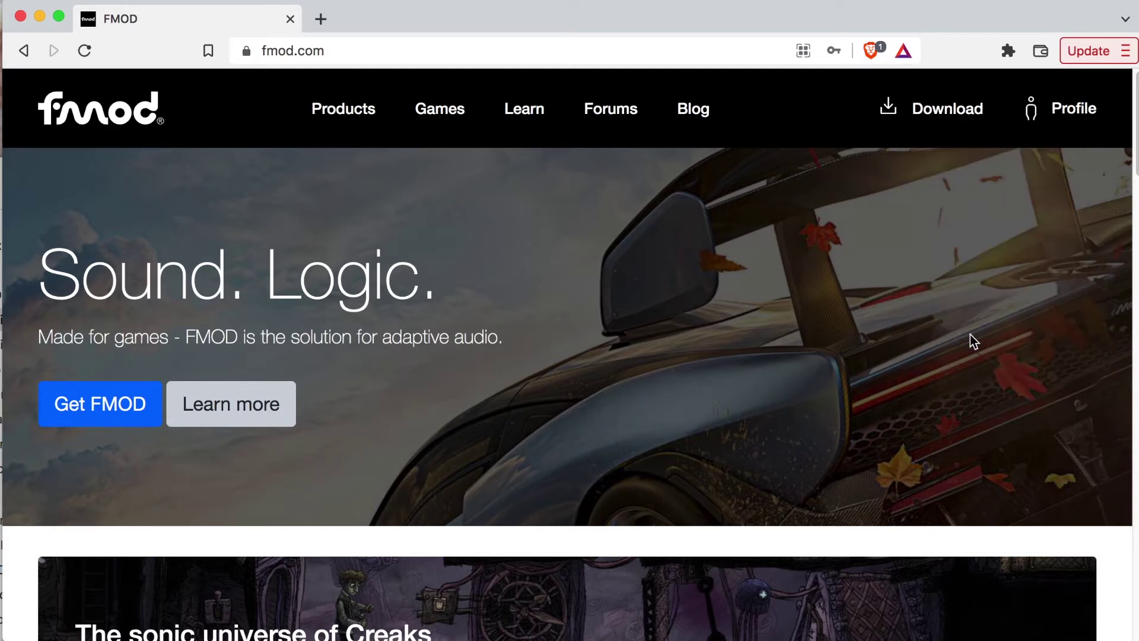
left_click(939, 114)
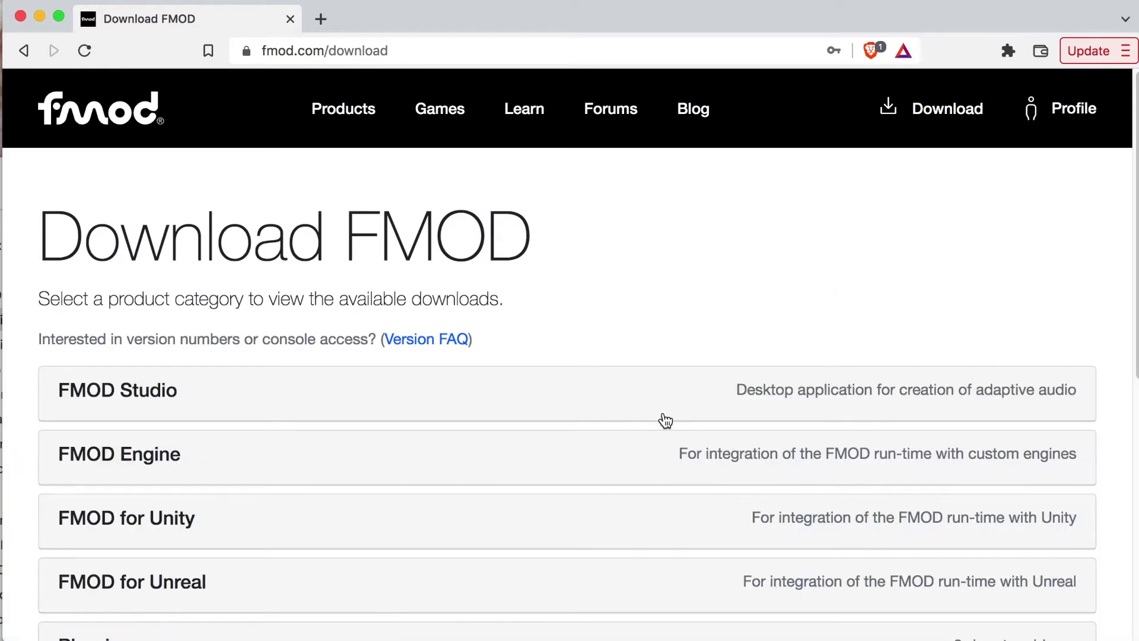
Save the FMOD for Unity 2.02.07 Windows/Mac/Linux/Mobile/HTML5 package into Downloads
scroll(665, 420, "down", 3)
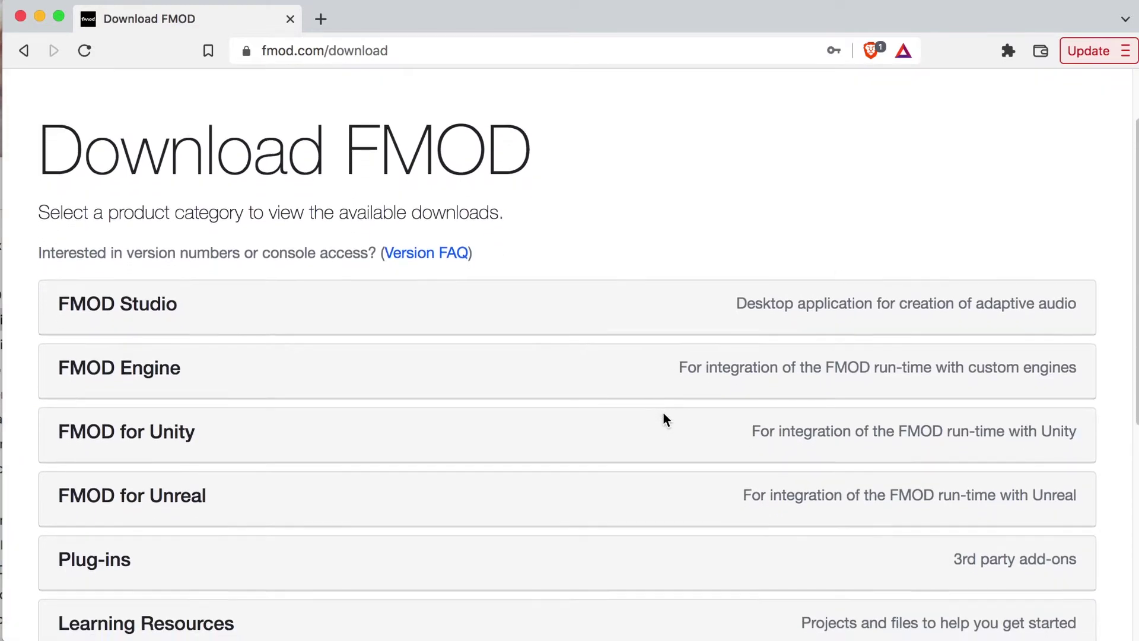
scroll(665, 419, "down", 1)
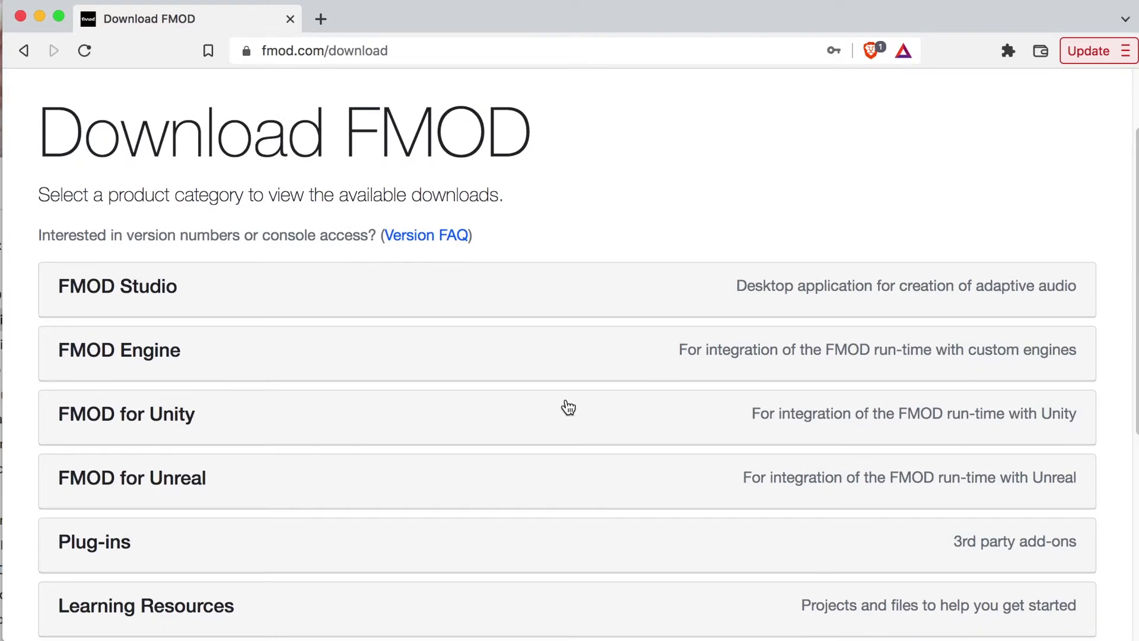
left_click(611, 427)
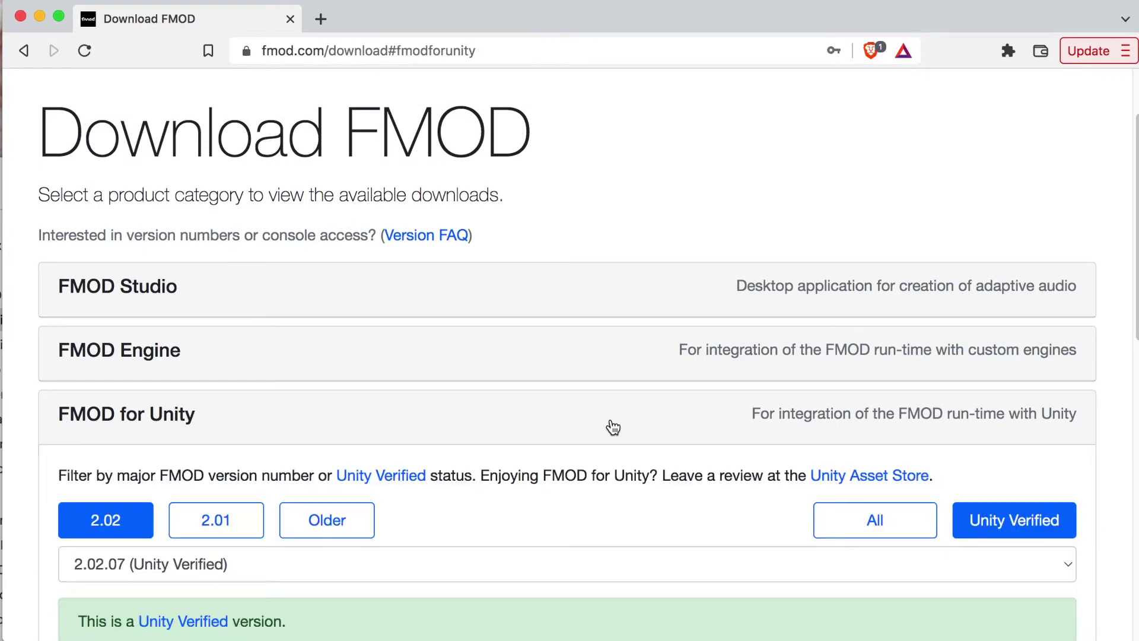
scroll(612, 427, "down", 5)
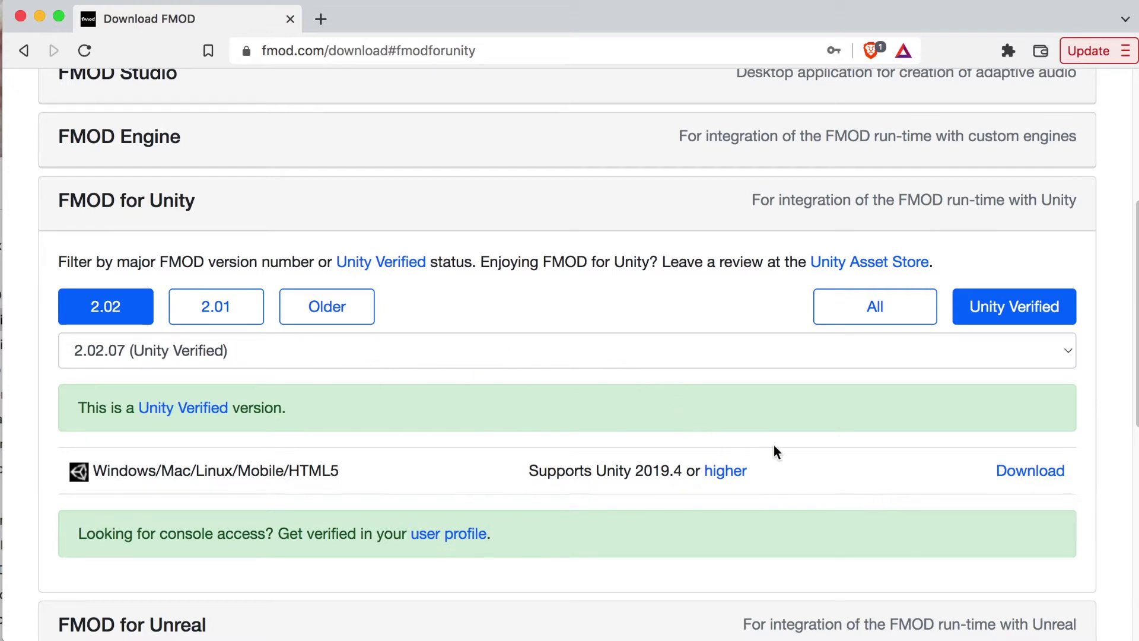
scroll(854, 419, "down", 1)
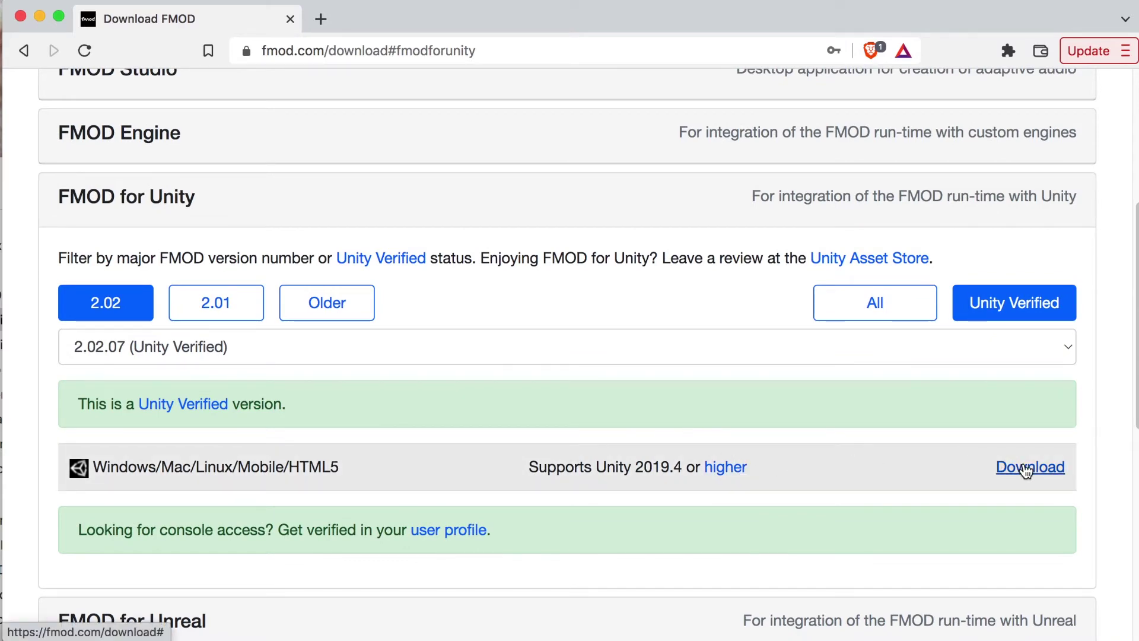
left_click(1025, 469)
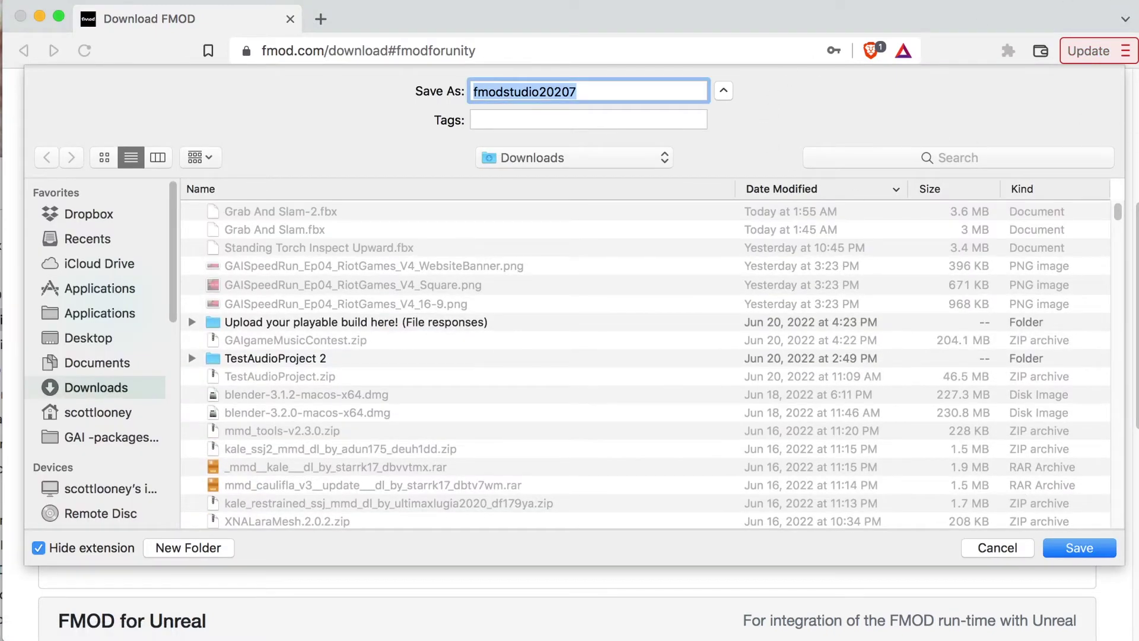
left_click(1084, 550)
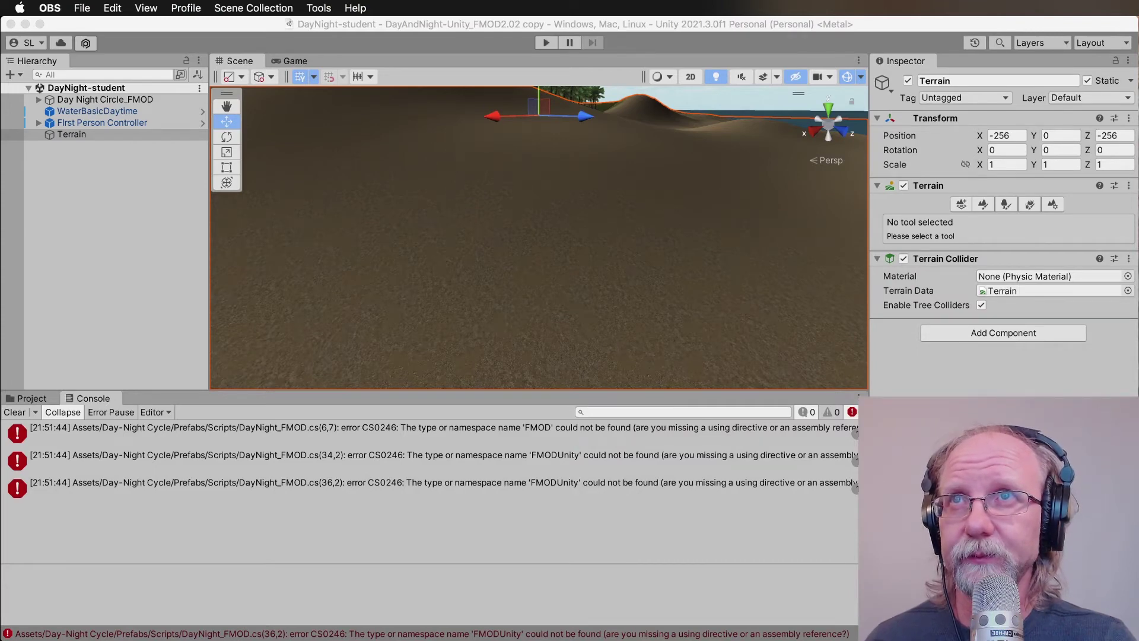
Switch back to the Unity editor showing the three FMOD console errors
left_click(521, 27)
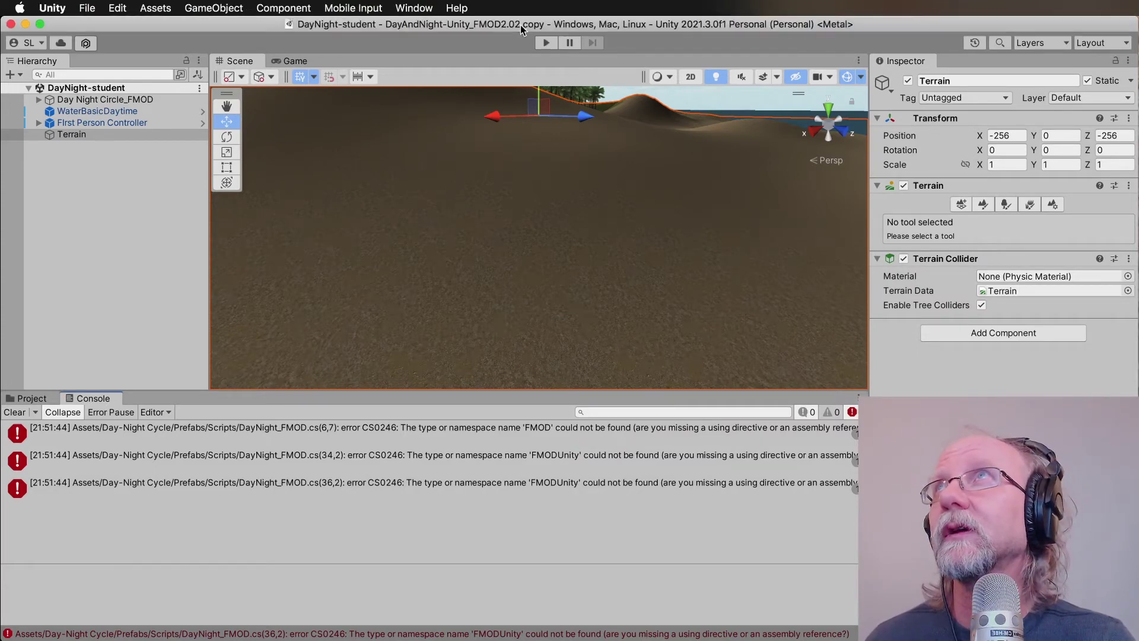
Import a custom package, choosing fmodstudio20207.unitypackage from the Downloads folder
left_click(162, 8)
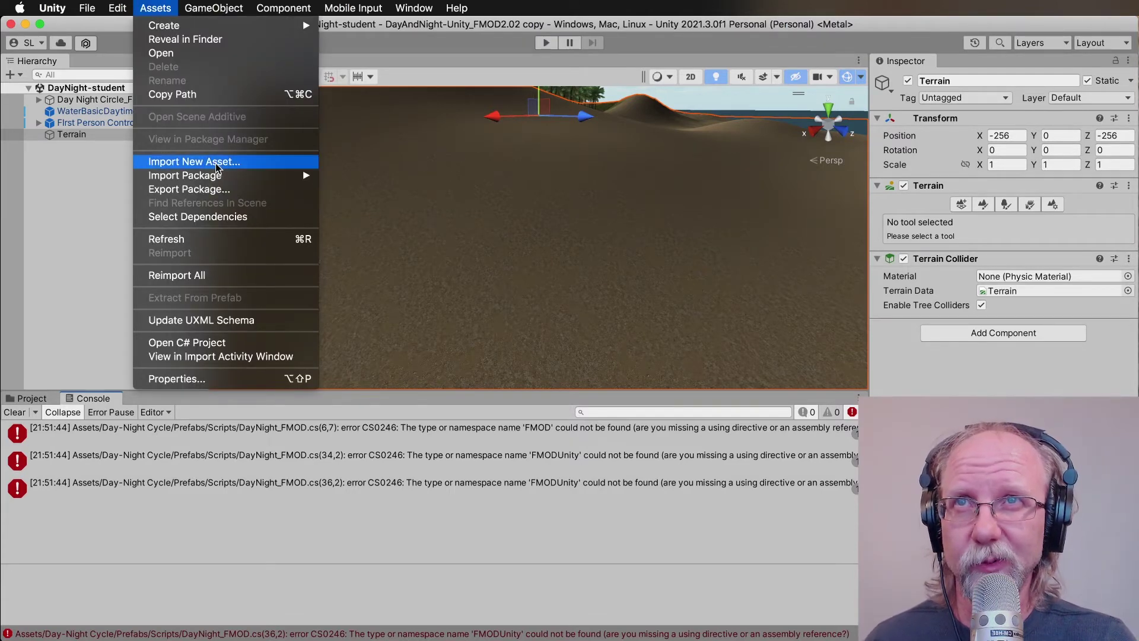
mouse_move(217, 181)
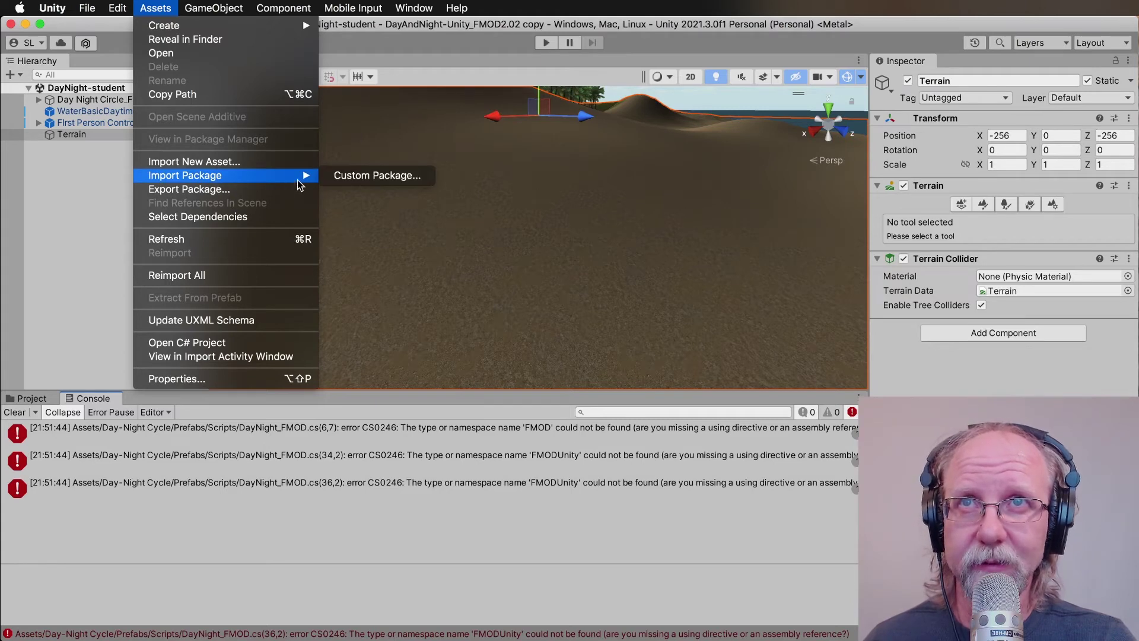
left_click(358, 181)
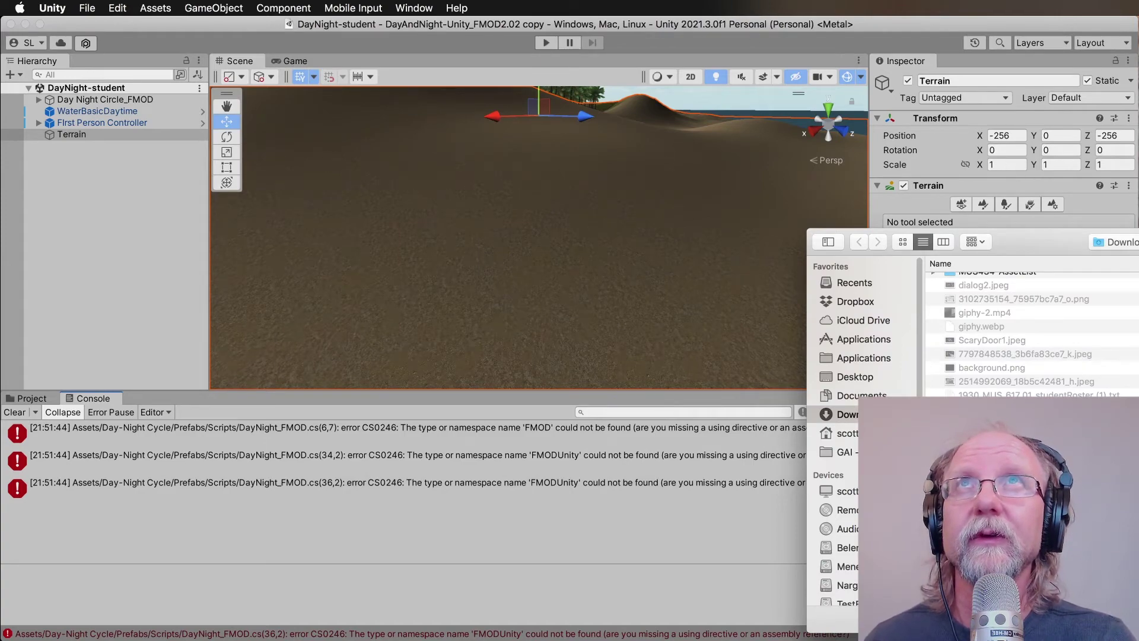
left_click_drag(1097, 241, 810, 150)
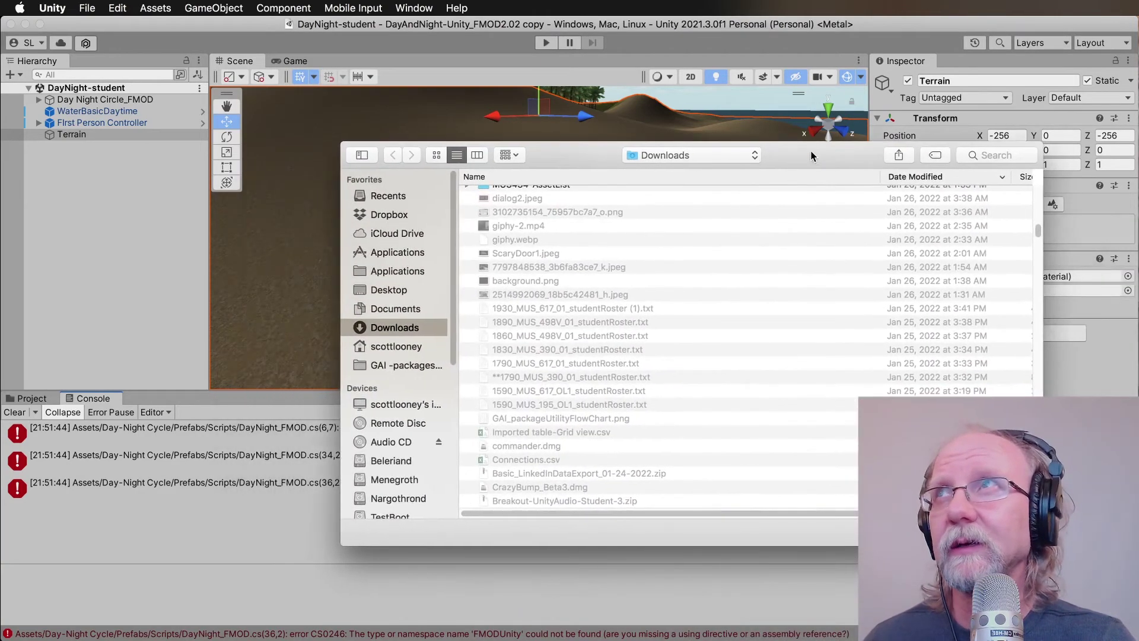
type("fmod")
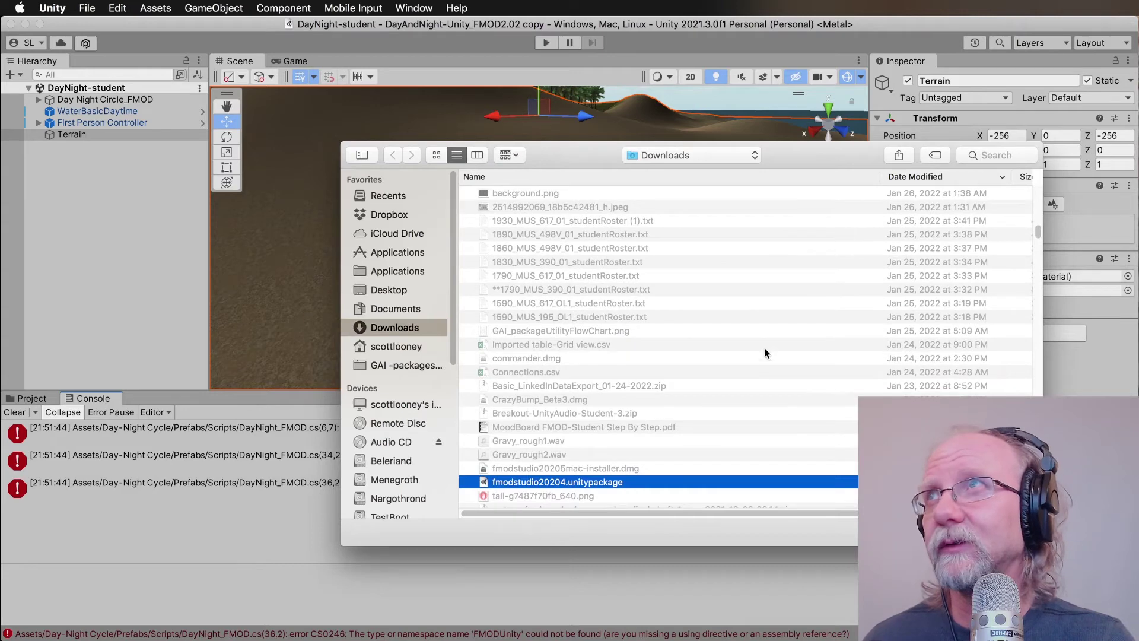
scroll(625, 473, "down", 1)
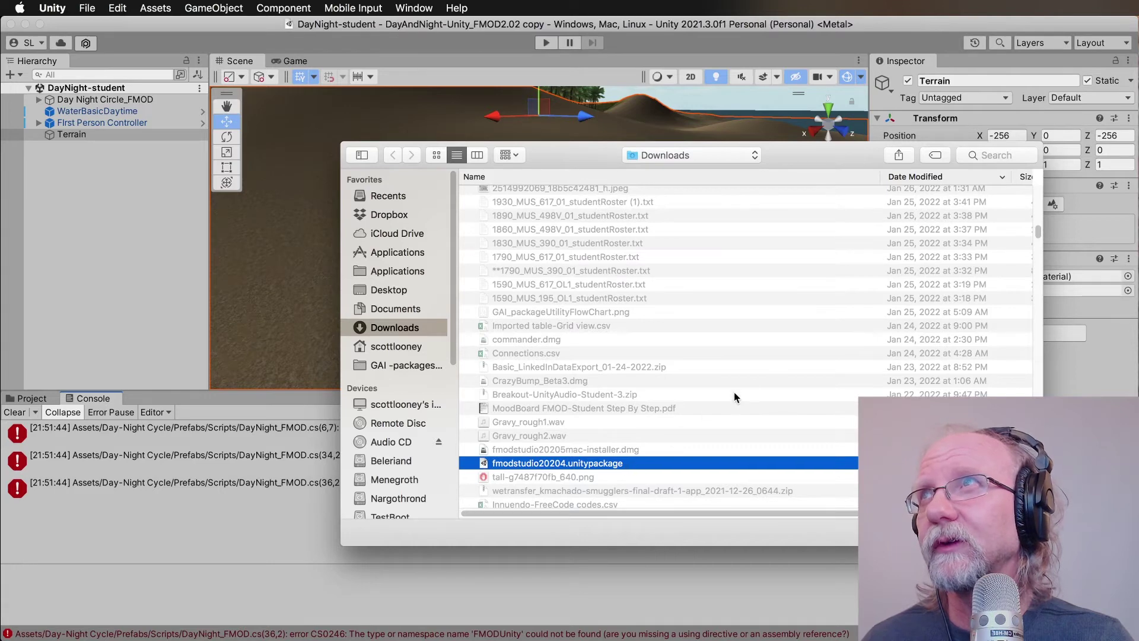
left_click(944, 177)
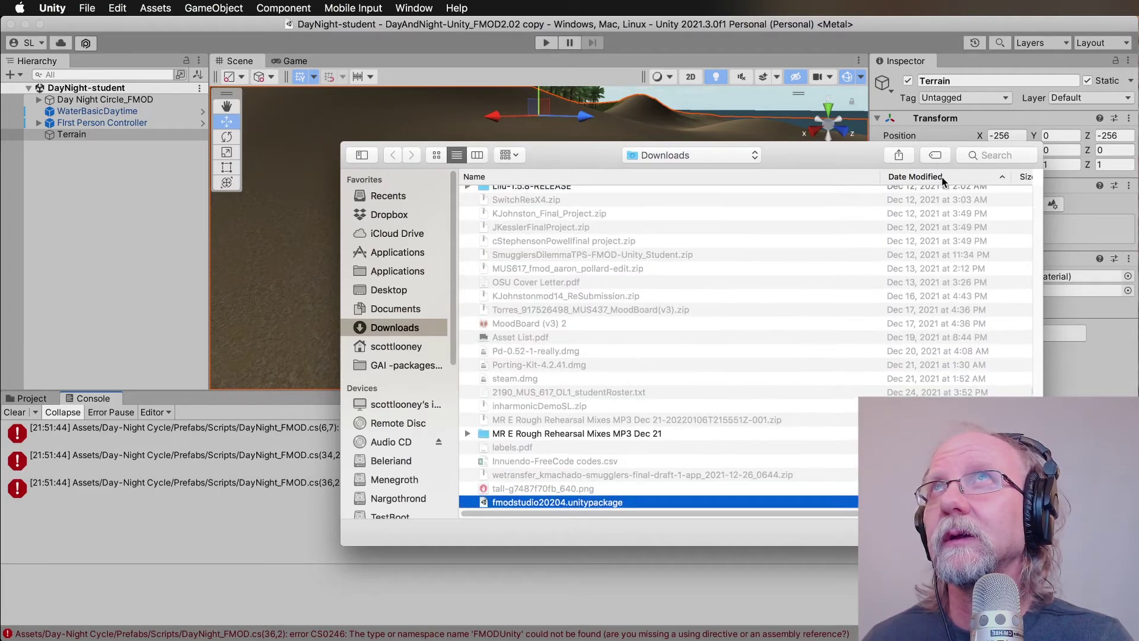
scroll(1027, 315, "up", 15)
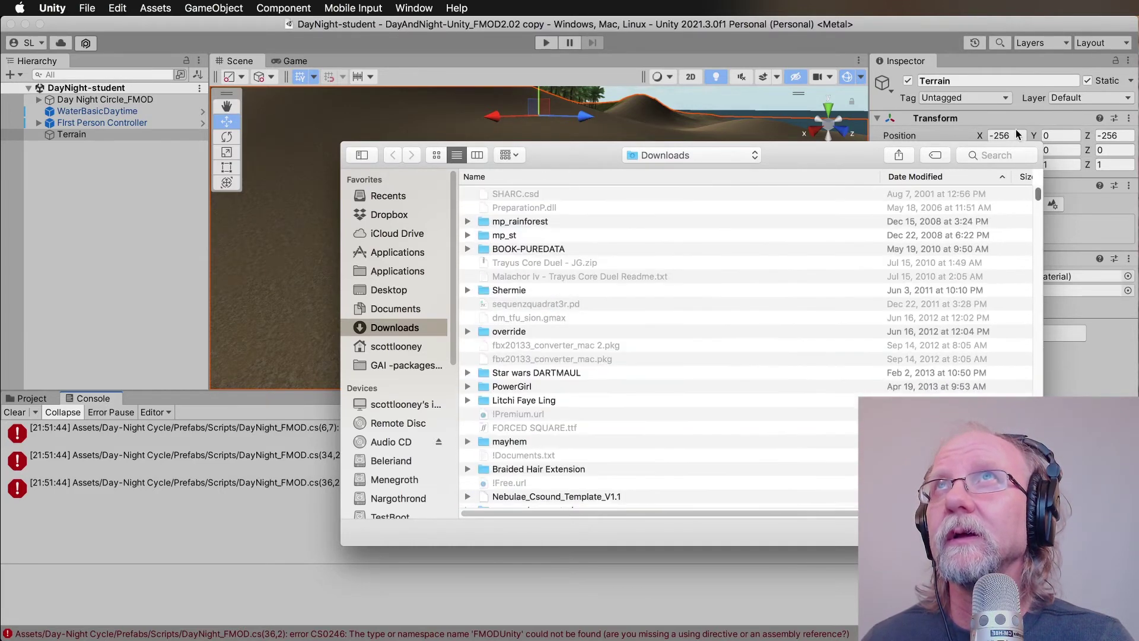
scroll(747, 347, "down", 20)
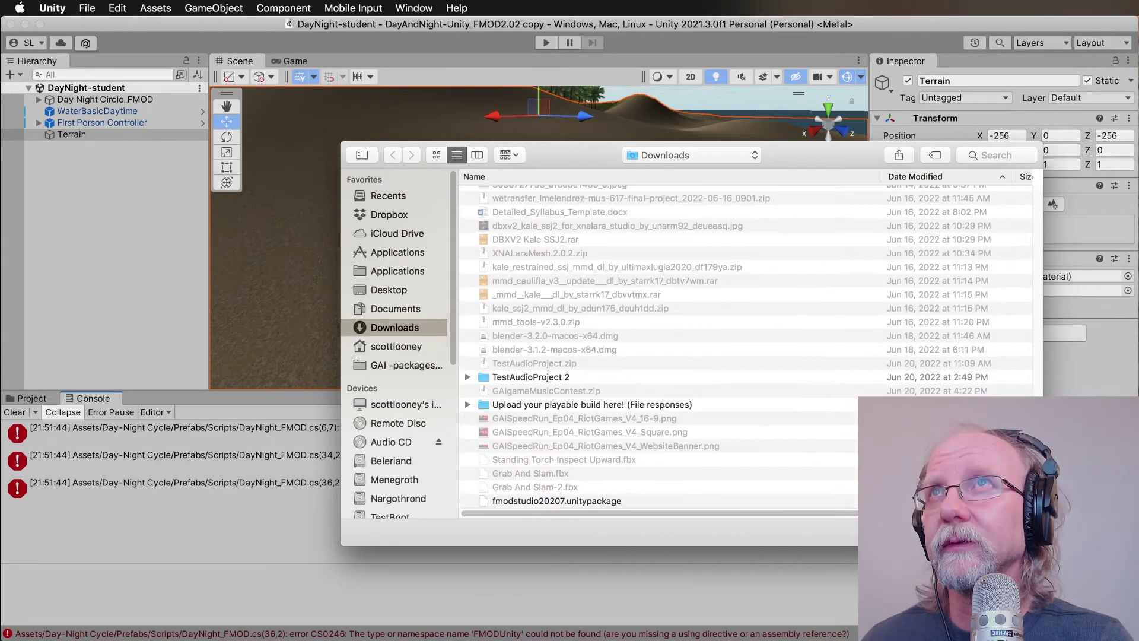
left_click(559, 500)
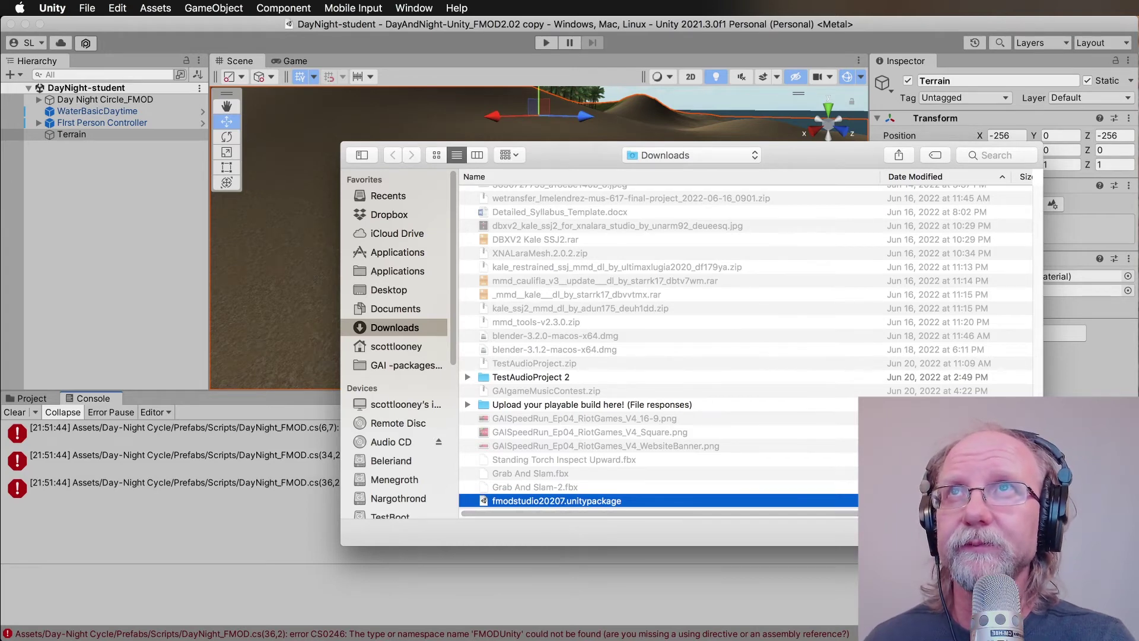
key("Return")
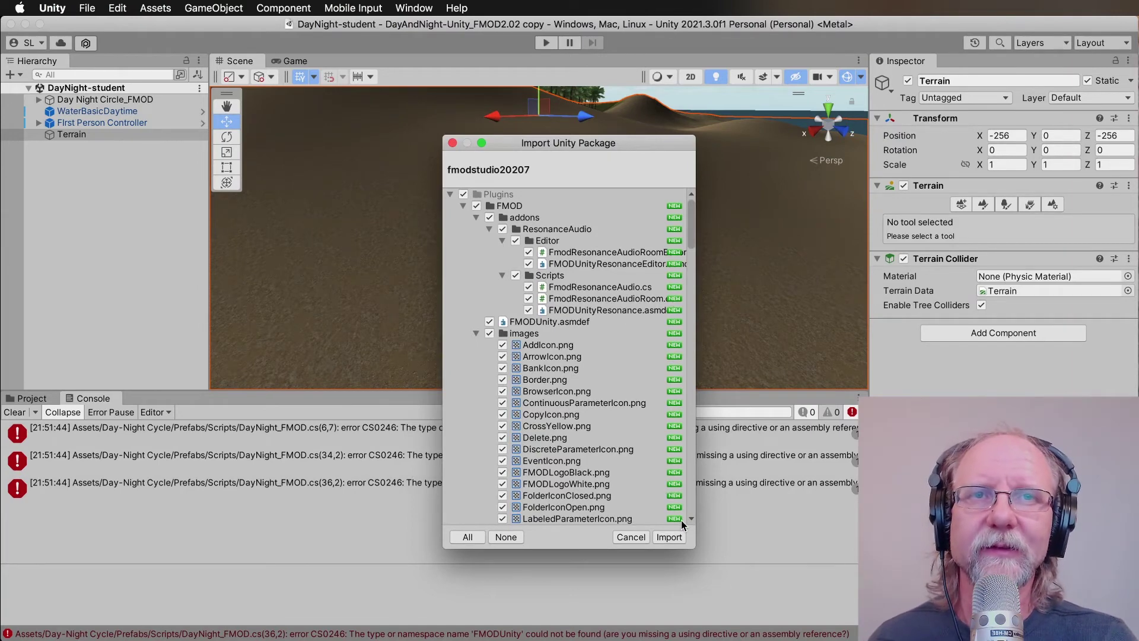
Import all fmodstudio20207 package files, bringing up the FMOD Setup Wizard
left_click(674, 537)
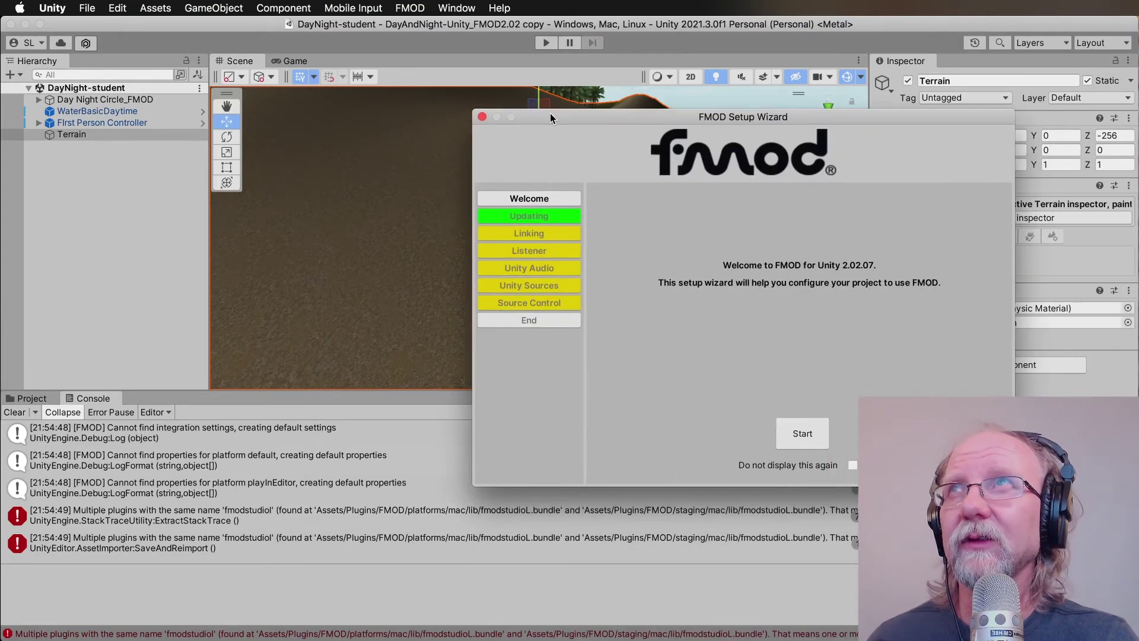
left_click_drag(550, 113, 362, 159)
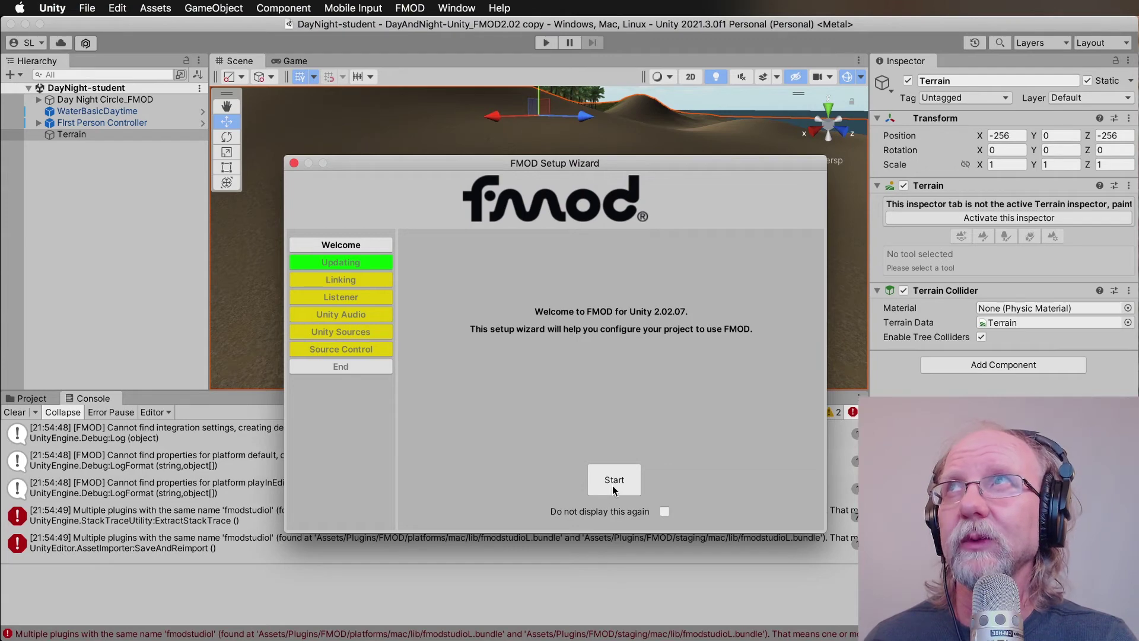
Clear the FMOD import warnings and errors from the Console, then refocus the Setup Wizard
left_click(29, 401)
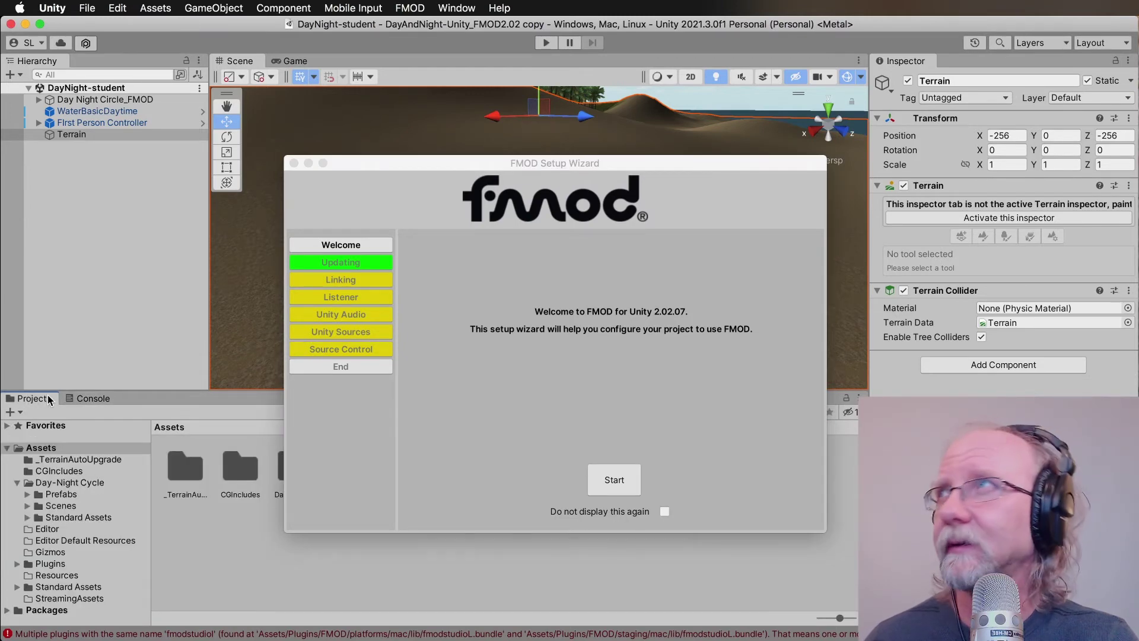
left_click(89, 398)
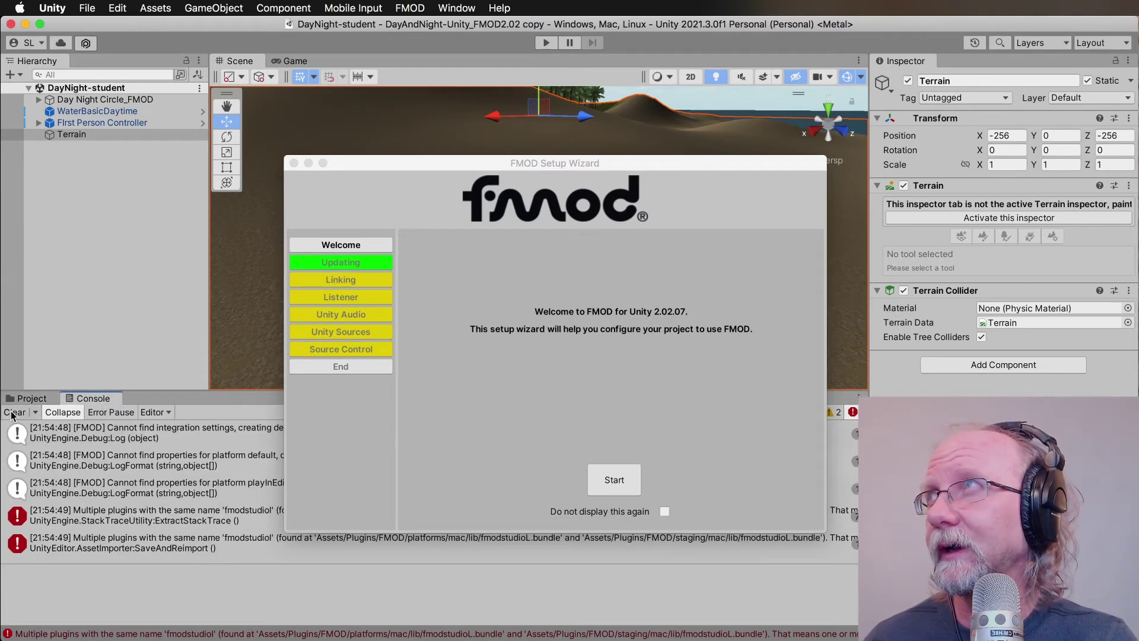
left_click(12, 413)
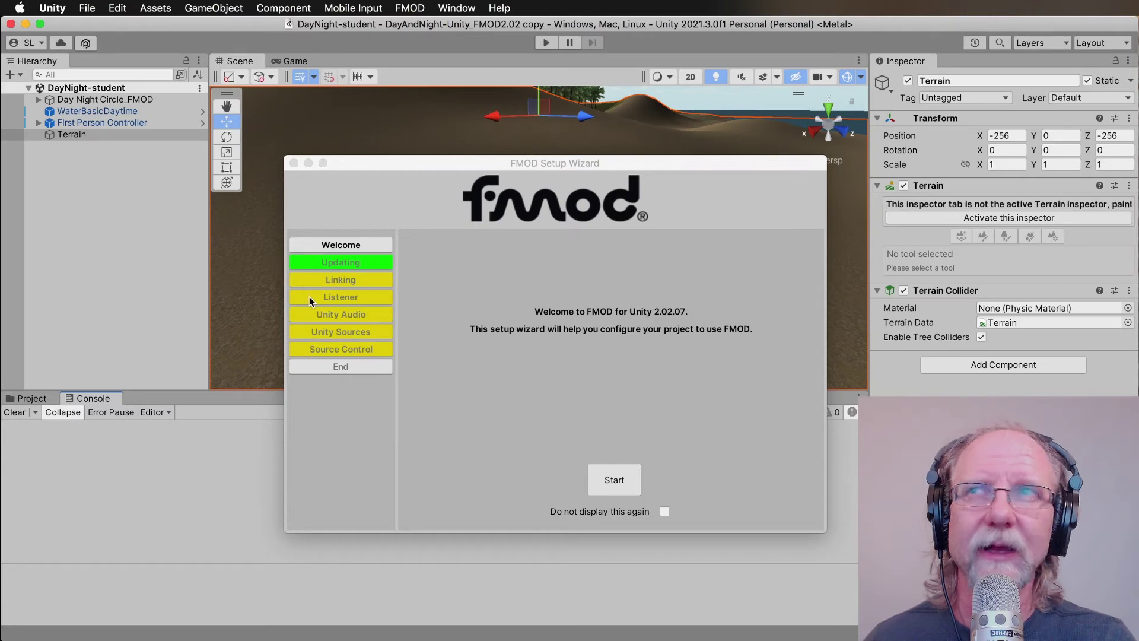
left_click(386, 165)
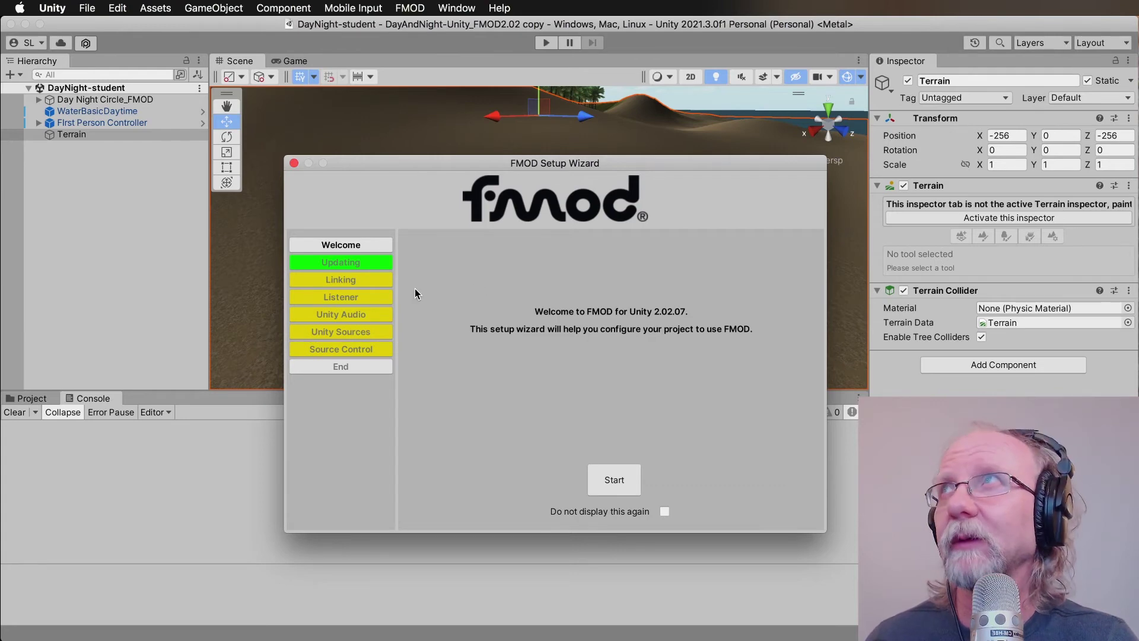
Go to the Linking step of the FMOD Setup Wizard
left_click(357, 279)
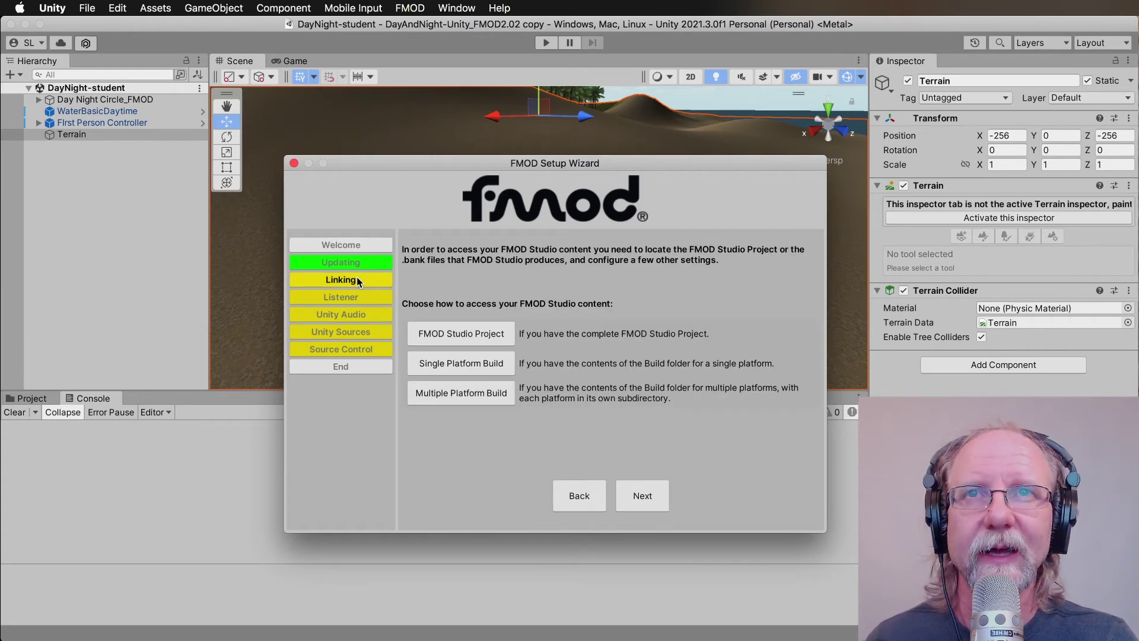
Choose FMOD Studio Project linking and browse up to the GAI -packages to update folder
left_click(461, 333)
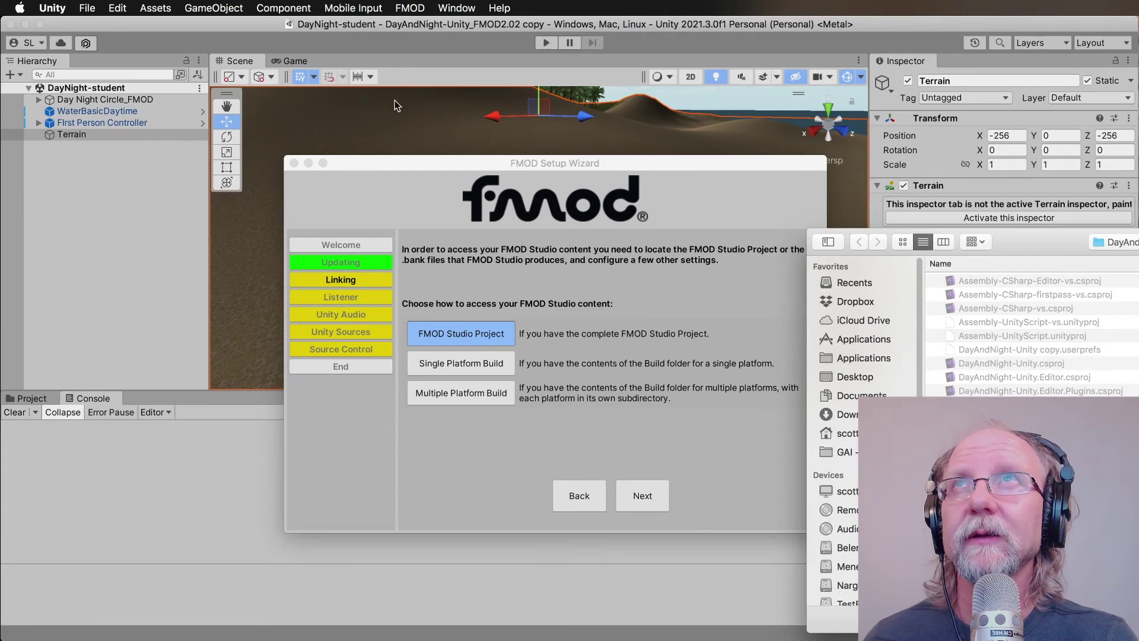
left_click_drag(1046, 246, 803, 159)
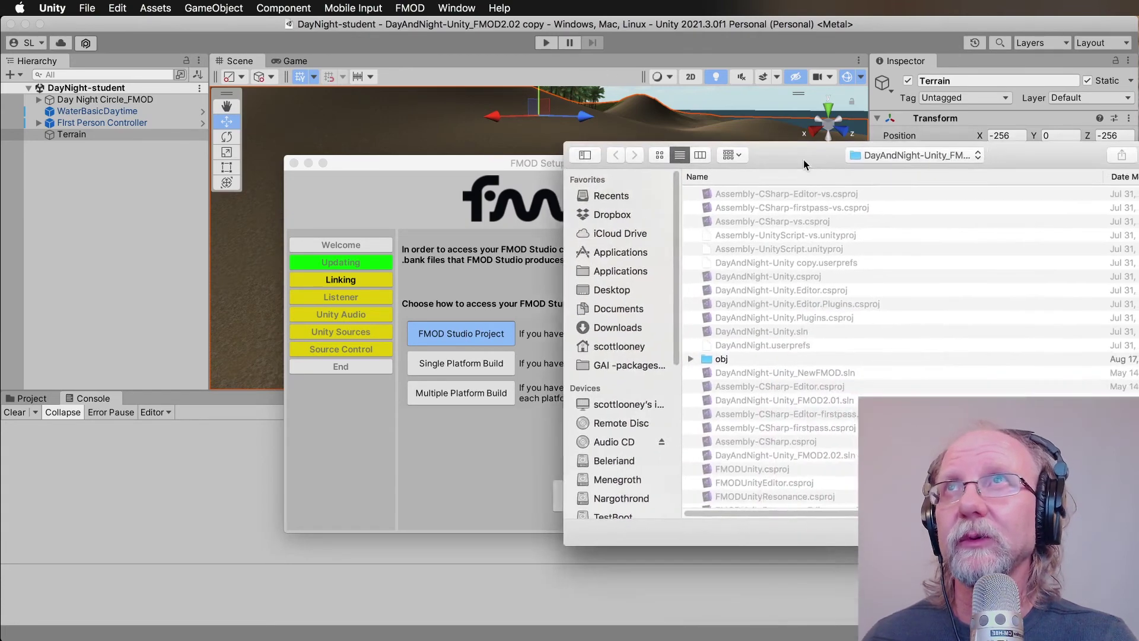
left_click(789, 161)
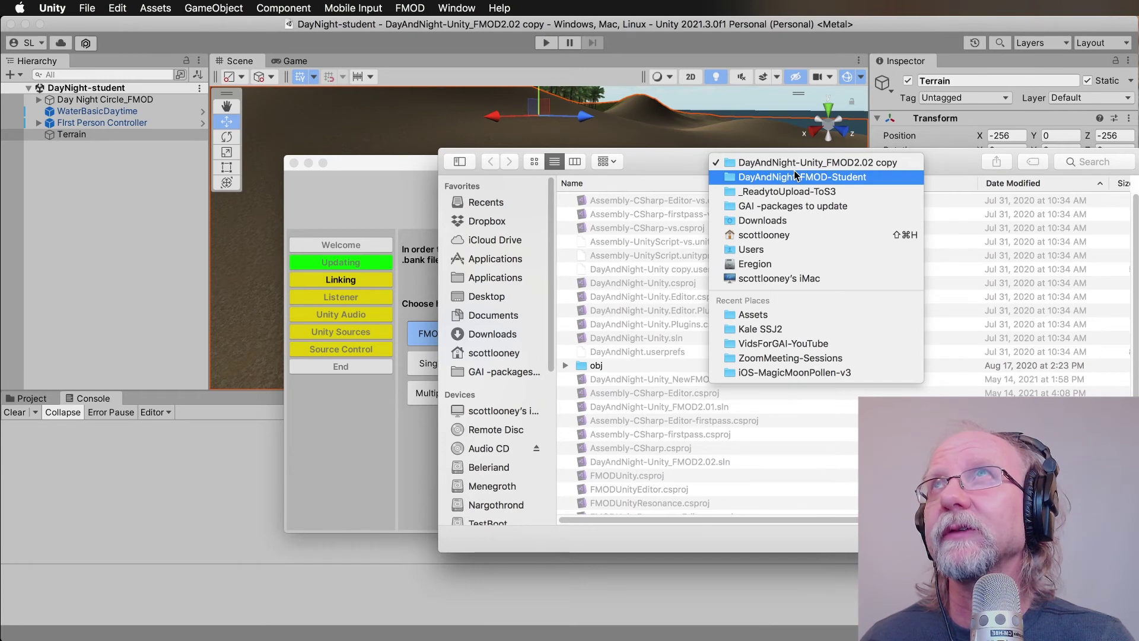
left_click(795, 173)
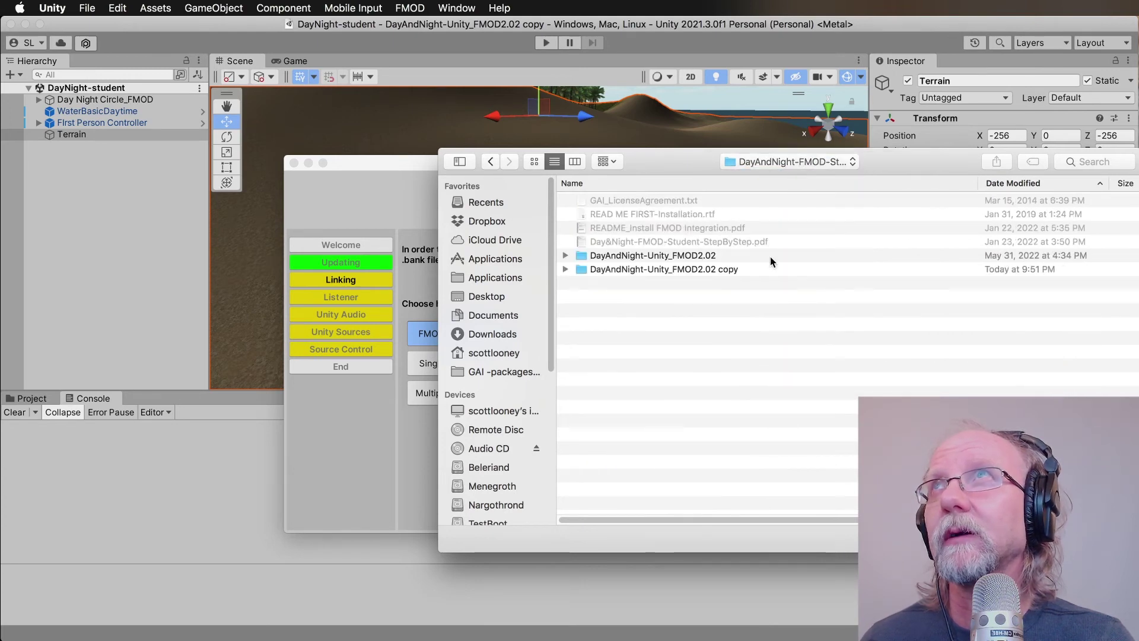
left_click(797, 162)
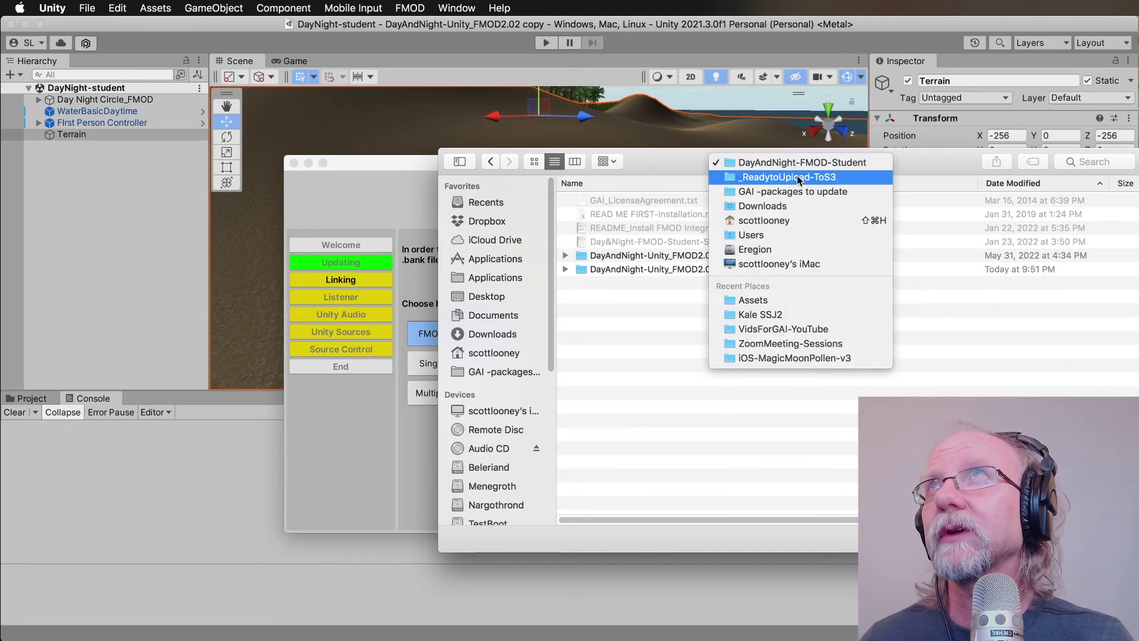
left_click(798, 178)
left_click(792, 168)
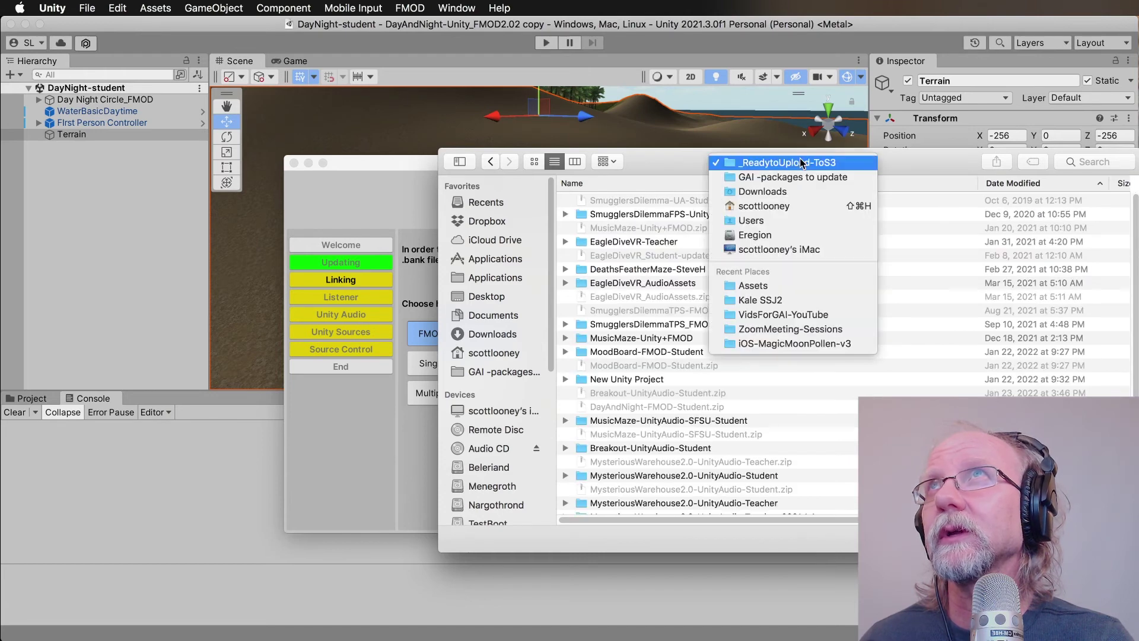
left_click(795, 177)
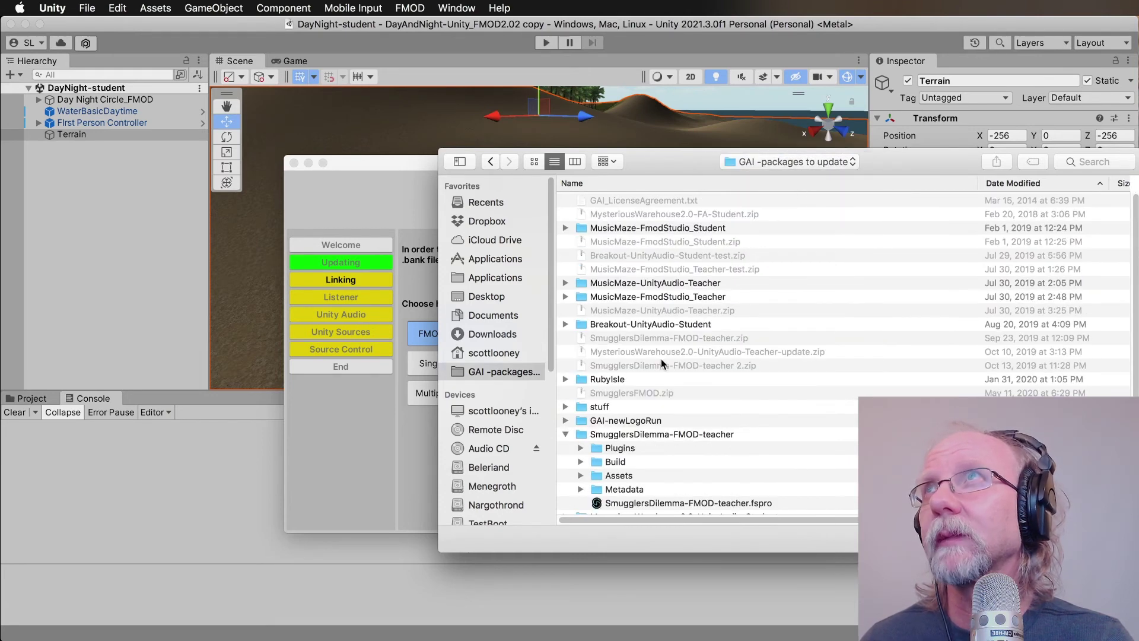
Expand the DayAndNight-FMOD-Teacher folder and confirm DayAndNight.fspro as the linked project
scroll(661, 358, "down", 1)
scroll(594, 460, "down", 2)
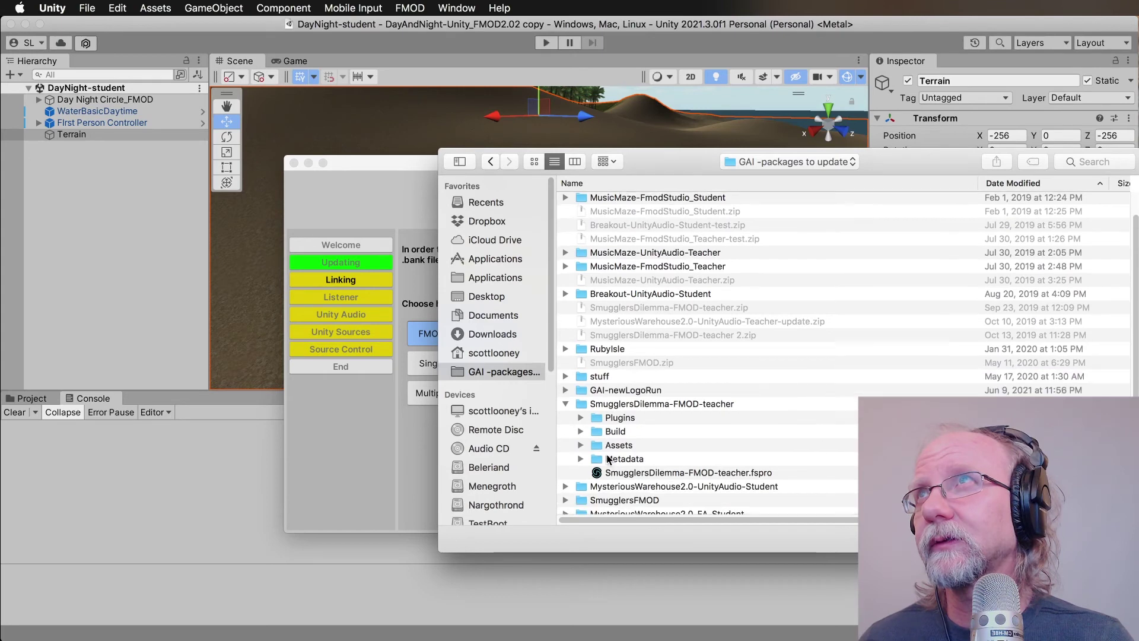
left_click(565, 404)
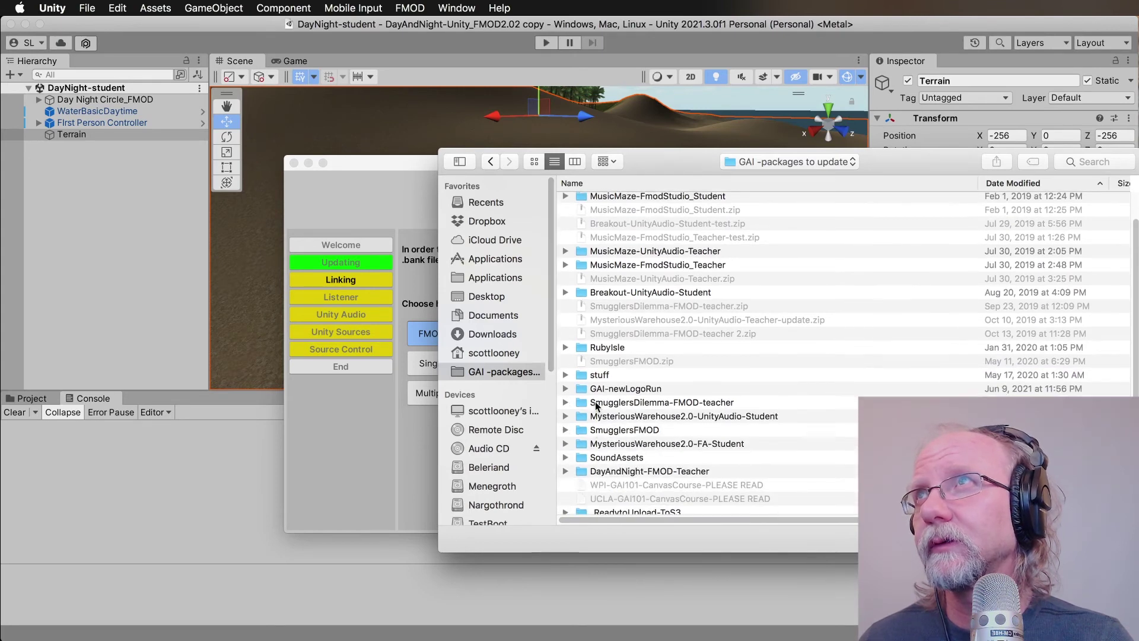
scroll(593, 445, "down", 1)
left_click(565, 467)
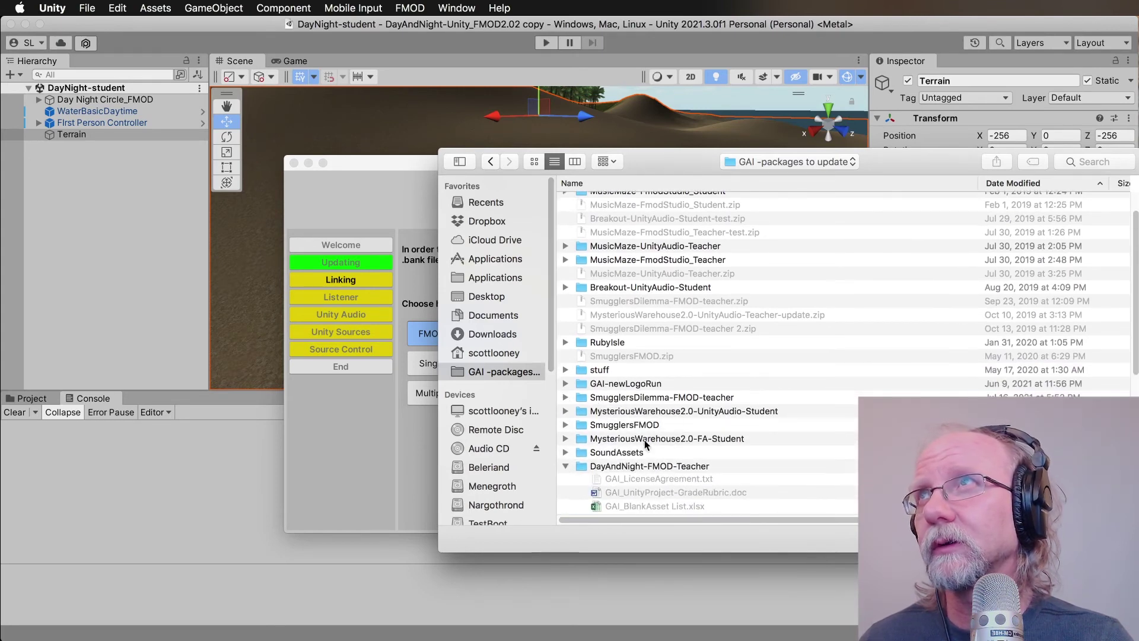
scroll(743, 368, "down", 10)
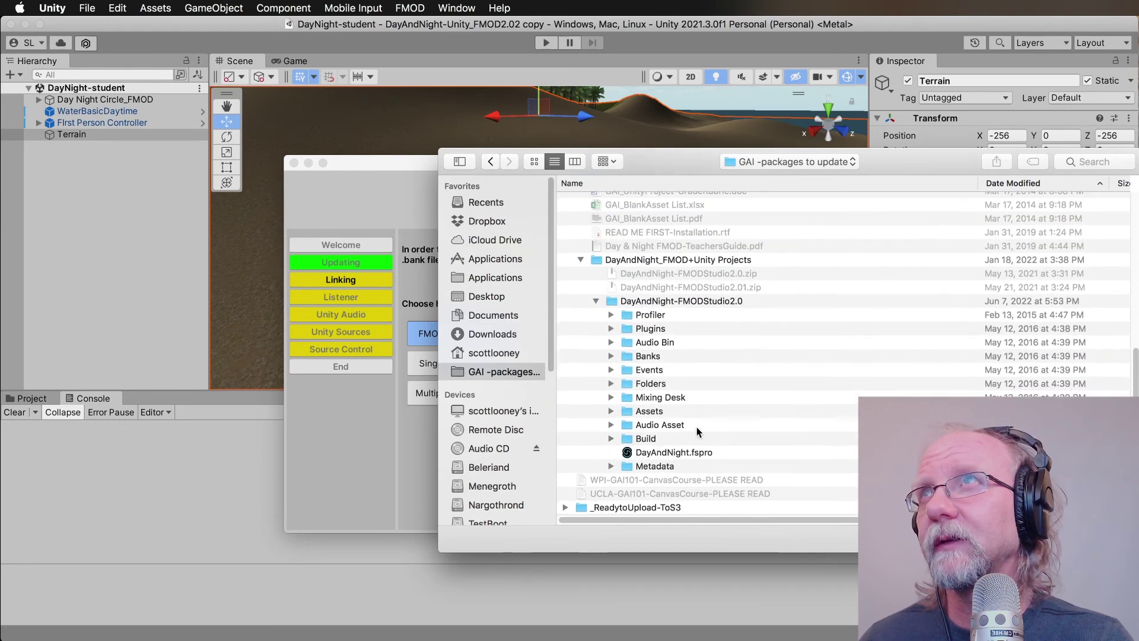
left_click(654, 452)
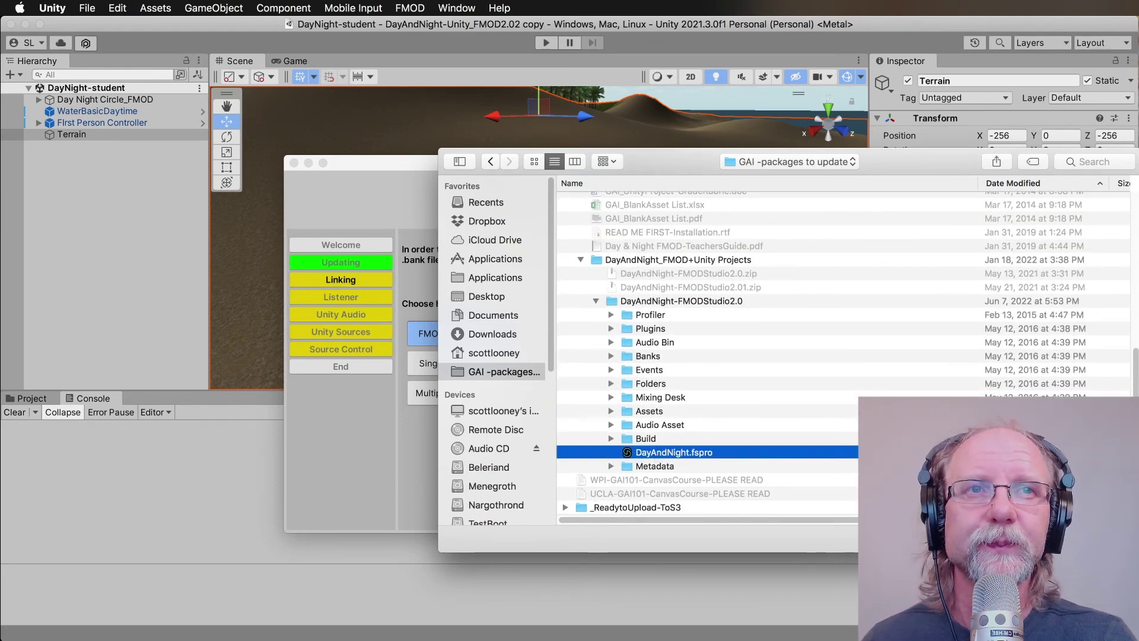
key("Return")
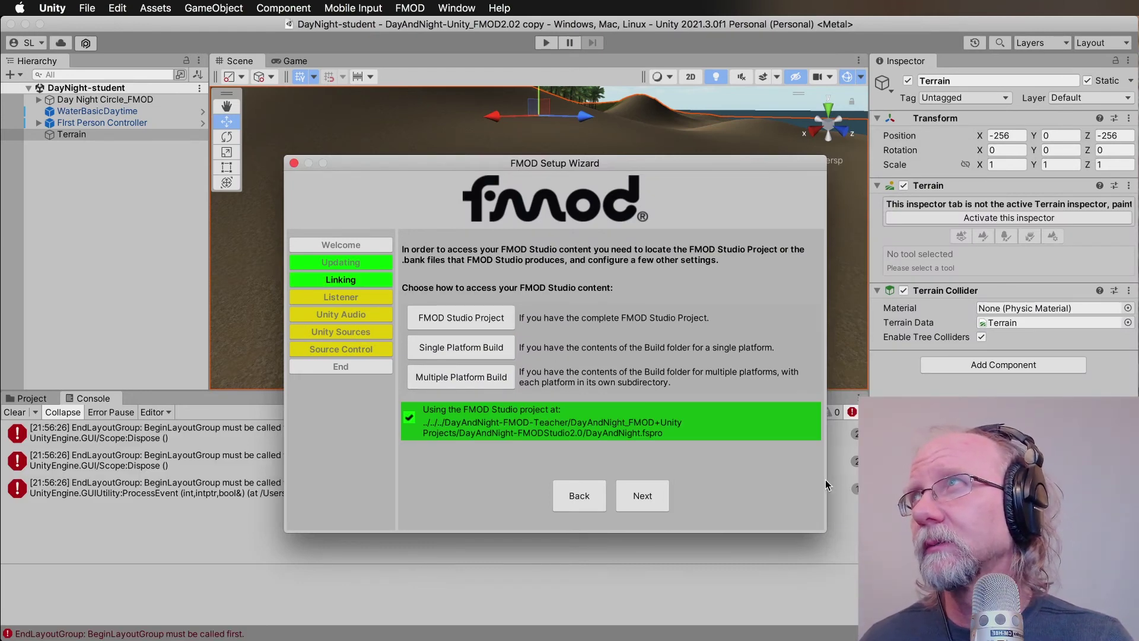
Clear the new layout errors from the Console and shift the FMOD Setup Wizard down and left
left_click(15, 412)
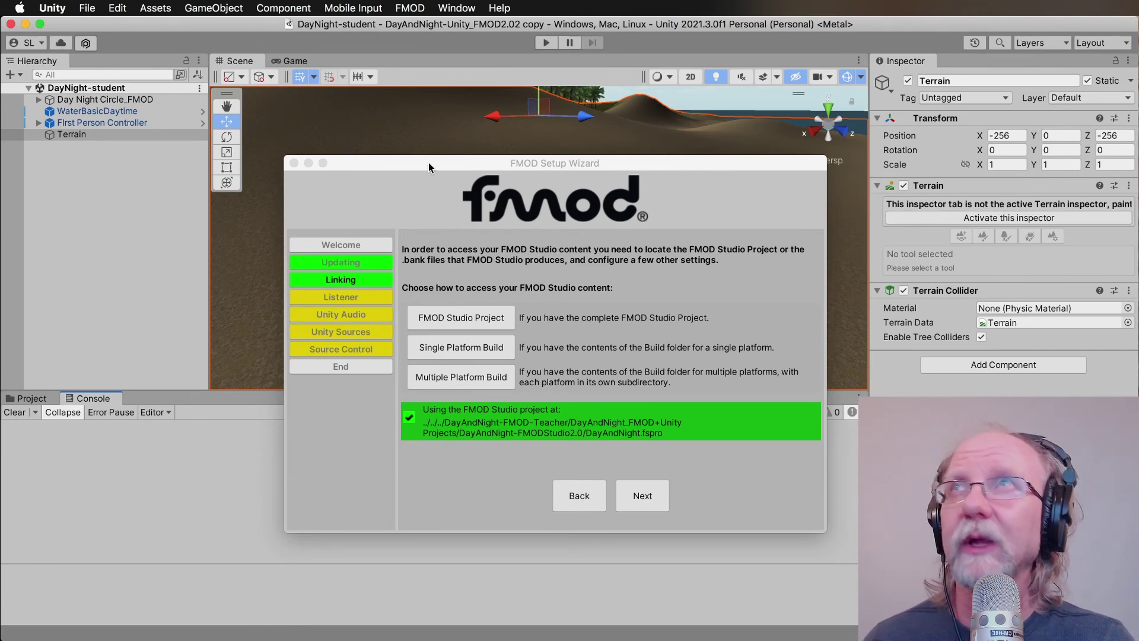
left_click_drag(428, 163, 412, 175)
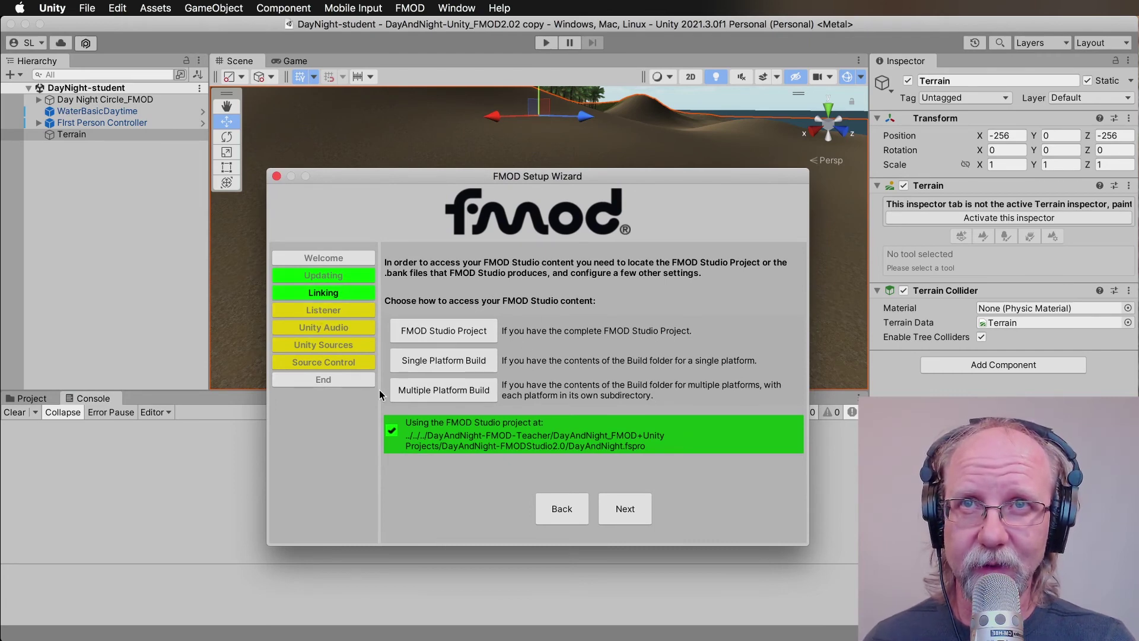
Go back to the wizard's Welcome page, tick 'Do not display this again', and close it
left_click(632, 512)
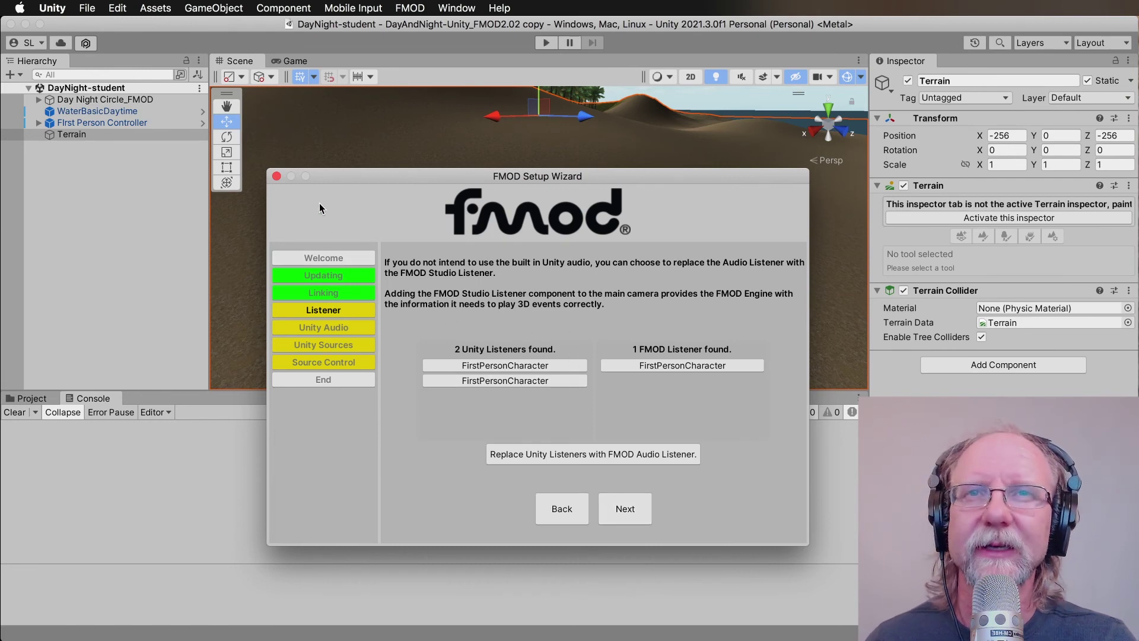
left_click(558, 510)
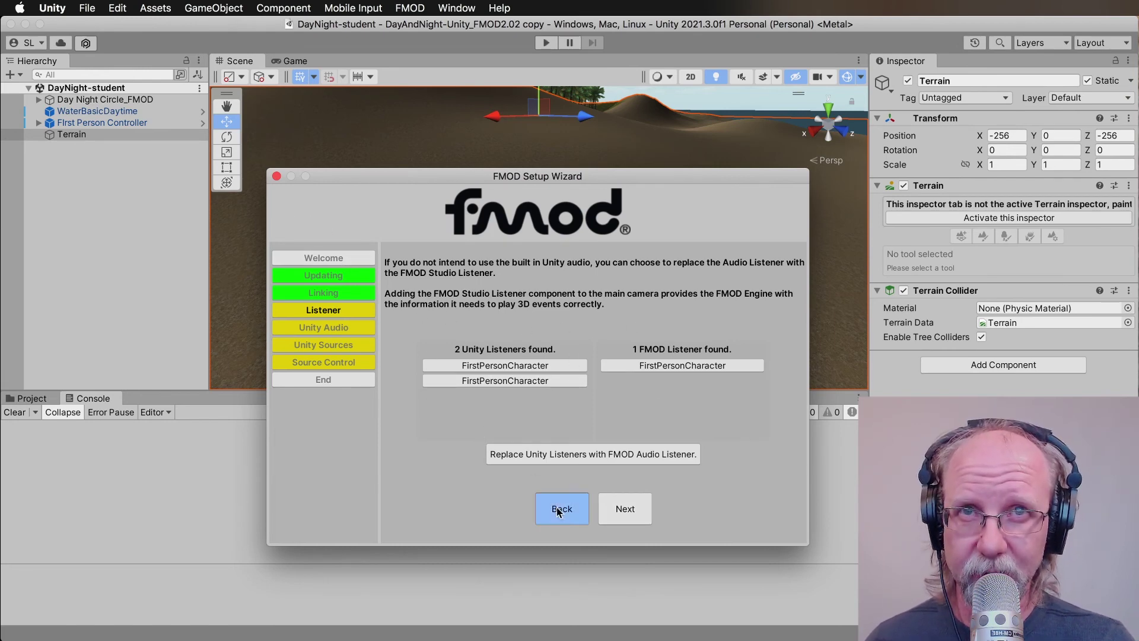
left_click(558, 510)
left_click(557, 510)
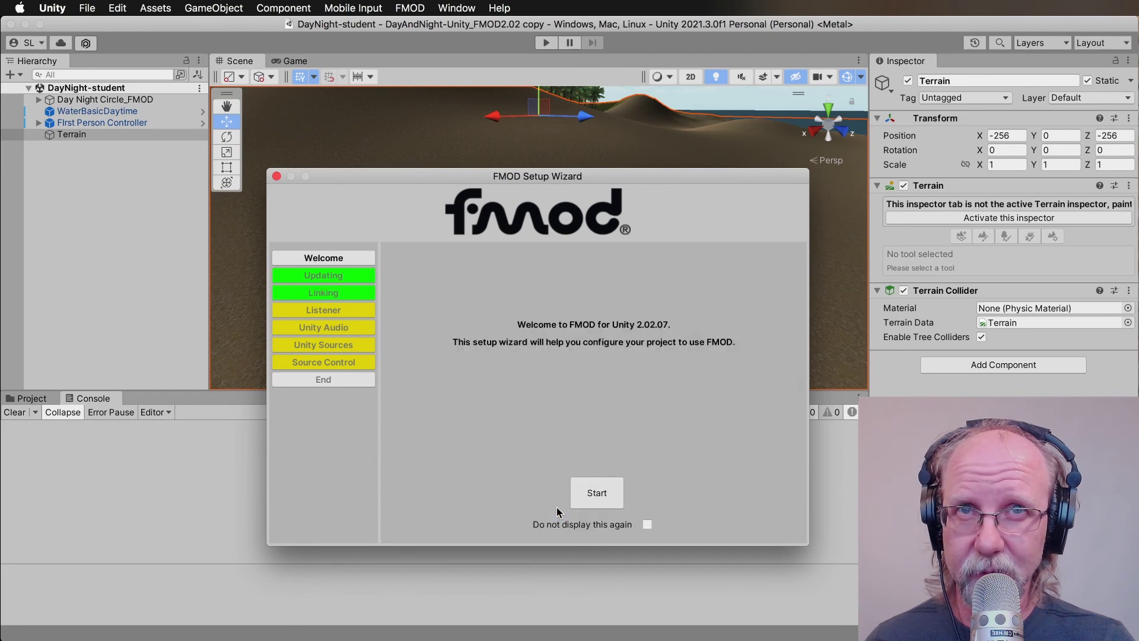
left_click(647, 524)
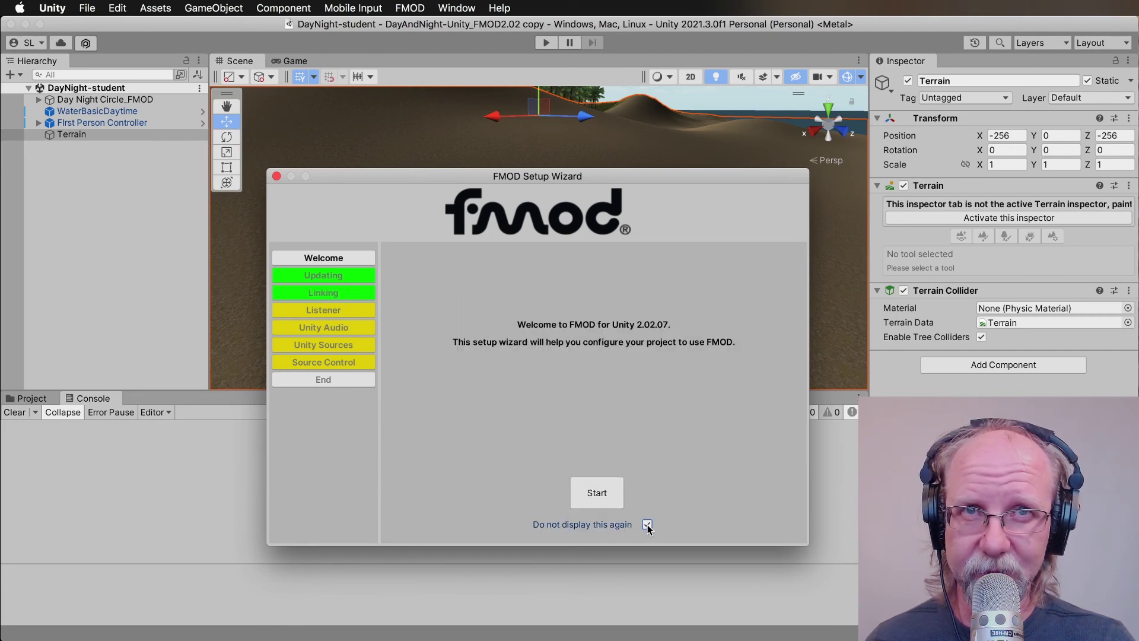
left_click(276, 177)
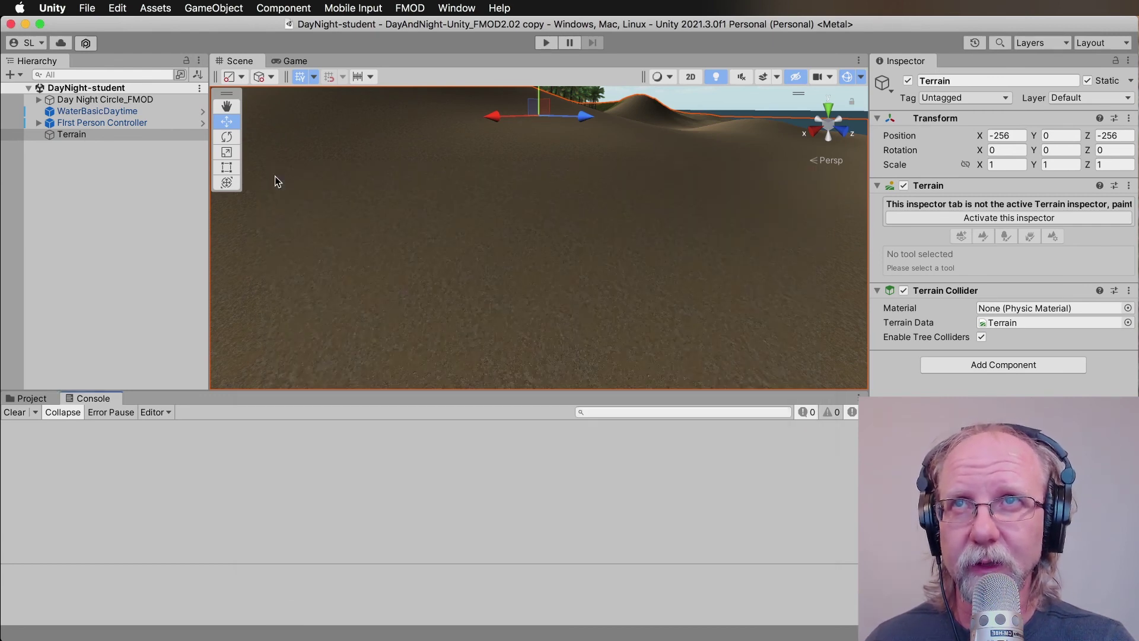